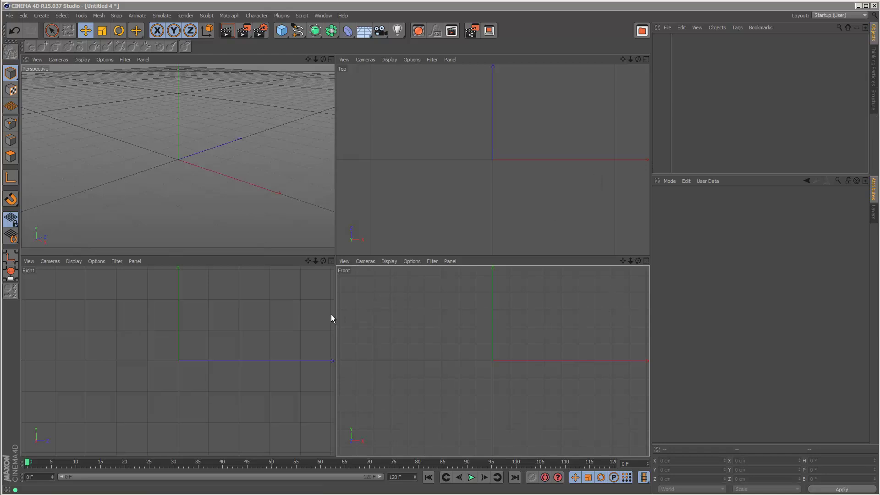
Draw a freehand spline spelling VFX in several strokes in the maximized Front view
click(646, 260)
click(298, 35)
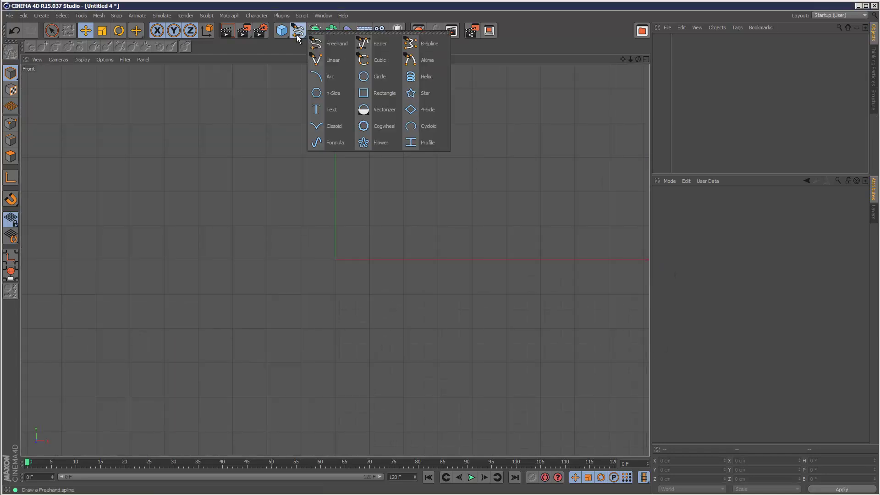
click(337, 46)
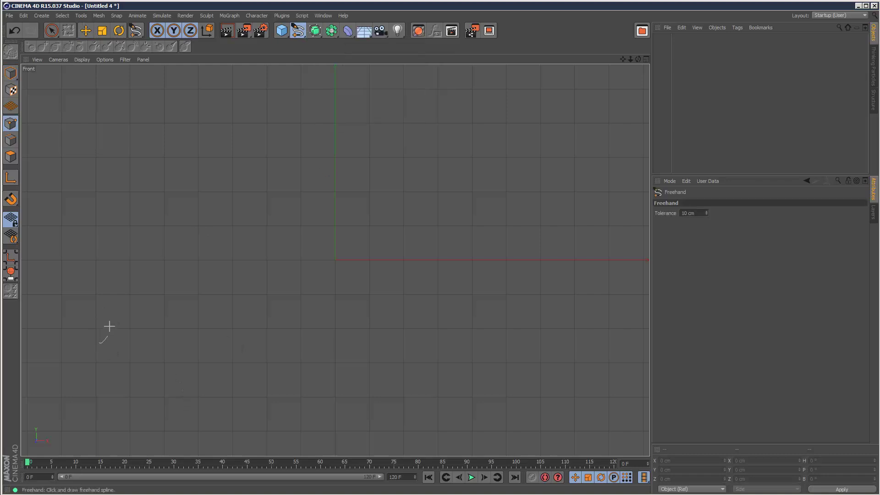
mouse_move(109, 326)
mouse_down()
mouse_move(73, 226)
mouse_move(133, 315)
mouse_move(152, 316)
mouse_move(150, 195)
mouse_move(156, 310)
mouse_move(115, 287)
mouse_move(63, 225)
mouse_move(156, 350)
mouse_move(87, 258)
mouse_move(164, 347)
mouse_move(152, 214)
mouse_move(164, 328)
mouse_move(217, 279)
mouse_move(204, 198)
mouse_move(252, 323)
mouse_move(204, 193)
mouse_move(338, 174)
mouse_move(218, 194)
mouse_move(220, 230)
mouse_move(277, 230)
mouse_move(220, 239)
mouse_move(343, 219)
mouse_up()
mouse_move(206, 197)
mouse_down()
mouse_move(250, 296)
mouse_move(242, 290)
mouse_move(268, 313)
mouse_move(326, 320)
mouse_move(493, 149)
mouse_move(357, 316)
mouse_move(457, 181)
mouse_move(431, 207)
mouse_move(404, 194)
mouse_move(491, 280)
mouse_move(391, 181)
mouse_move(469, 270)
mouse_move(406, 184)
mouse_move(509, 297)
mouse_move(558, 303)
mouse_move(610, 284)
mouse_up()
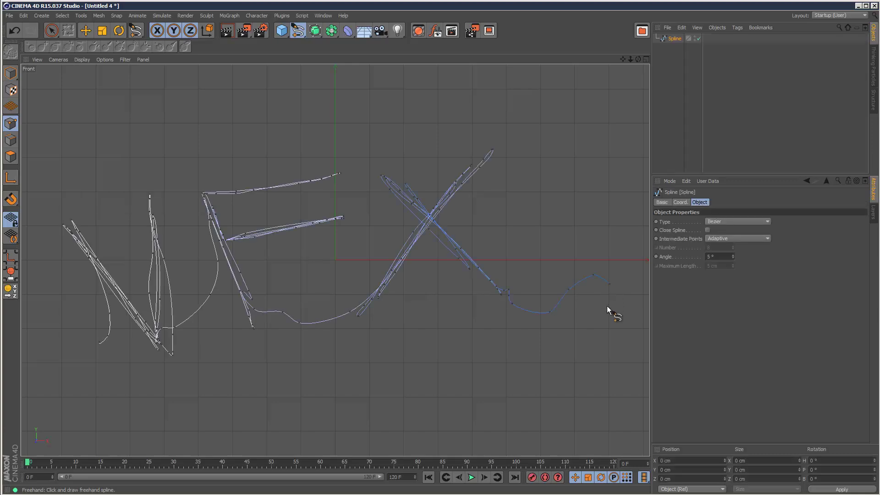
Maximize the Perspective view and remove the six unused materials in the Material Manager
click(646, 60)
click(330, 60)
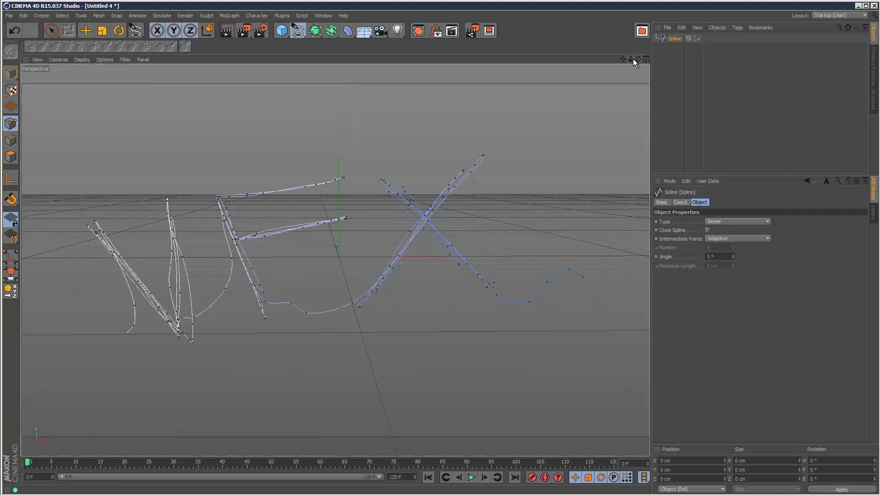
drag(634, 58, 638, 65)
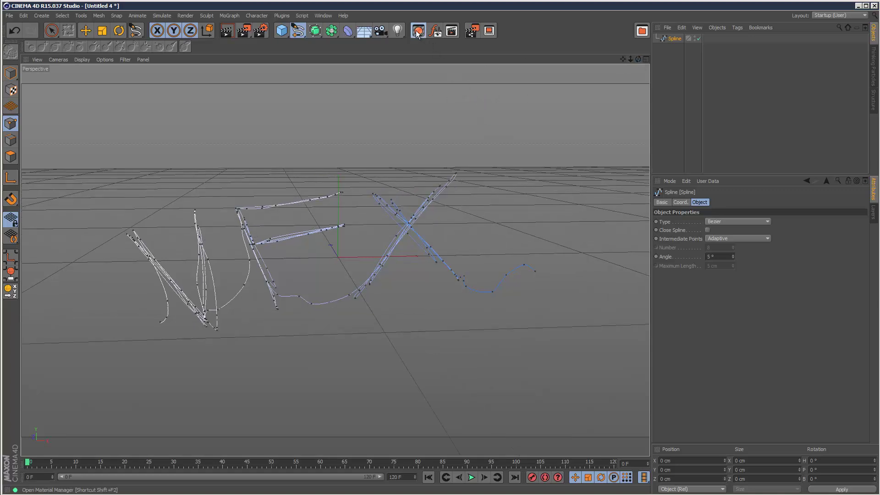
key(shift+F2)
drag(90, 320, 82, 322)
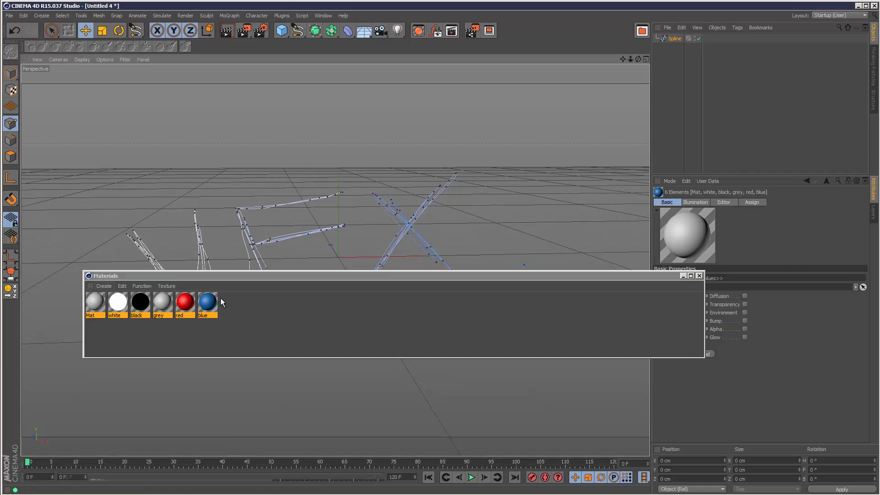
right_click(207, 320)
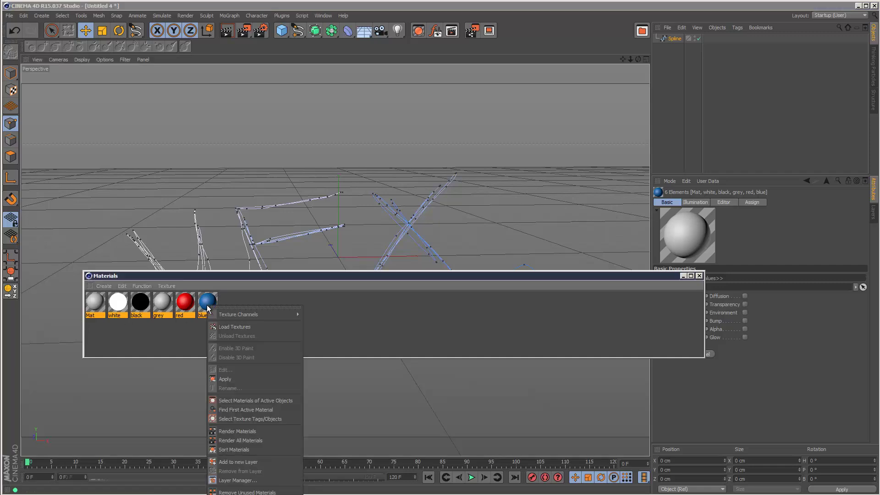
click(275, 489)
Create a PyroCluster shader material and a PyroCluster - VolumeTracer material
click(104, 286)
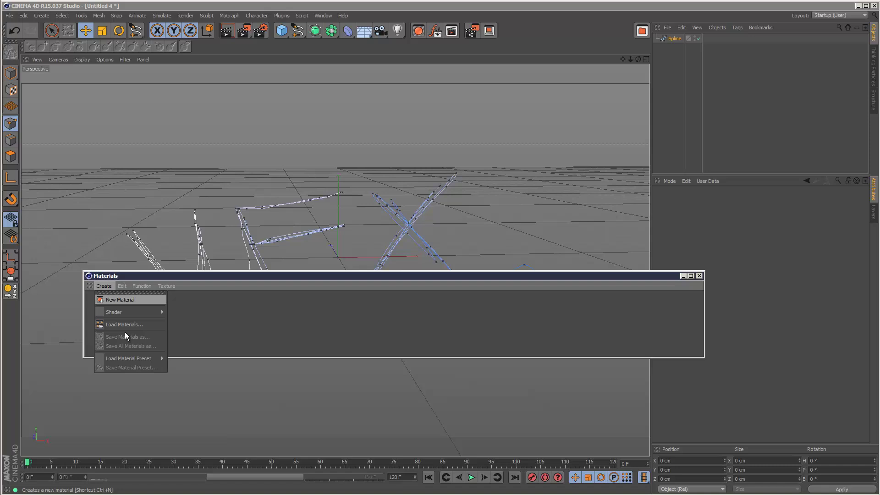
mouse_move(132, 312)
click(208, 403)
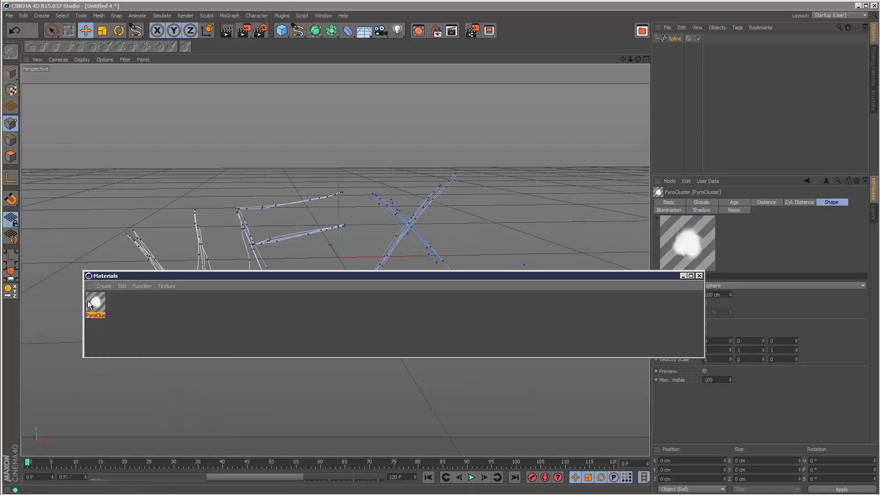
click(104, 286)
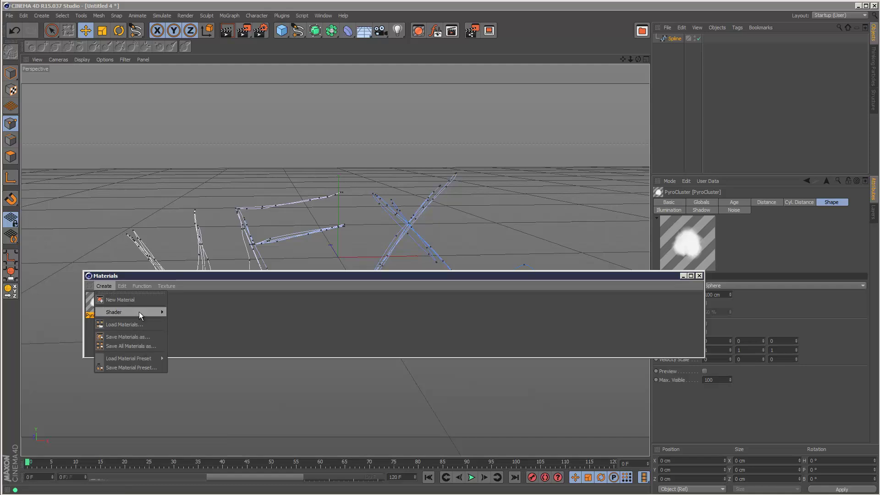
mouse_move(137, 312)
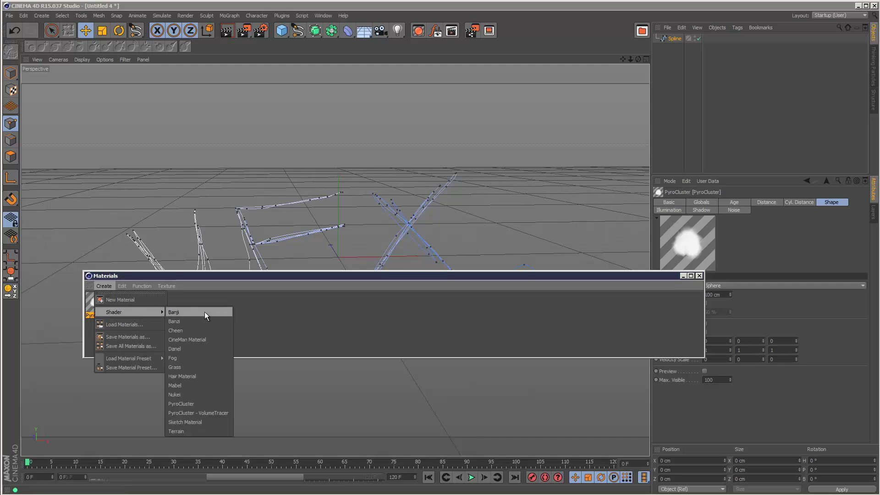
click(219, 413)
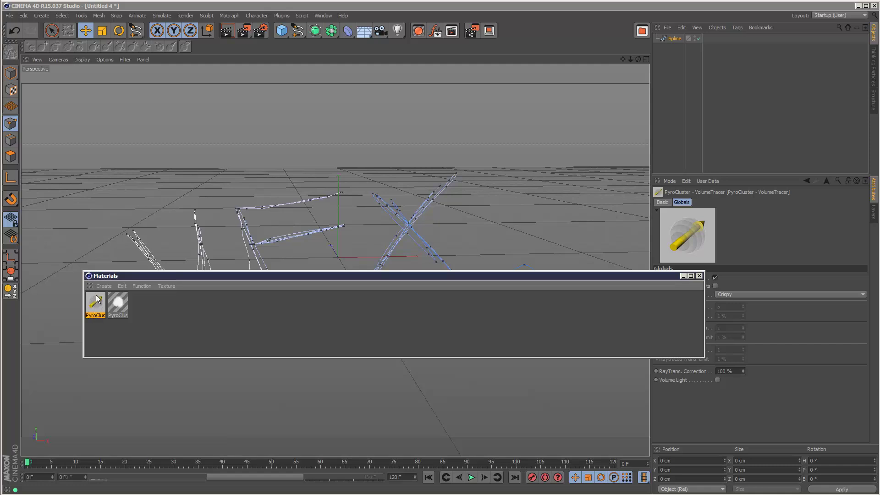
Add an Environment object, apply the PyroCluster - VolumeTracer material to it, and close Materials
click(364, 31)
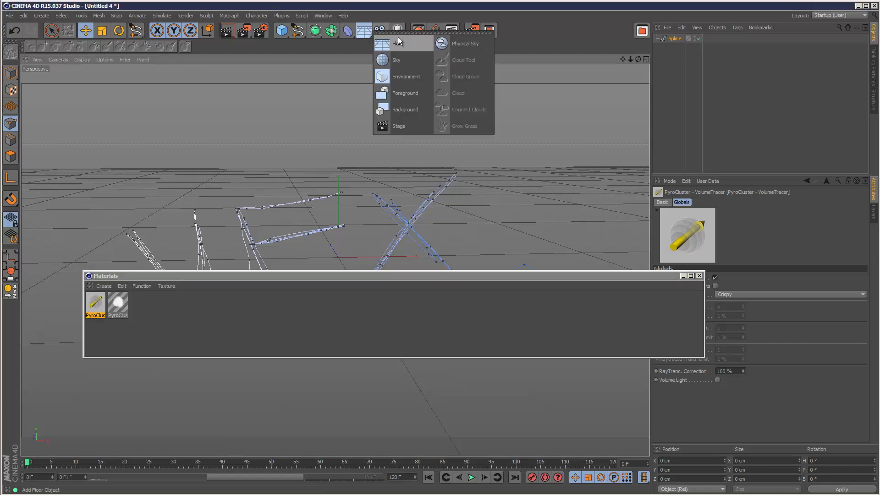
click(400, 76)
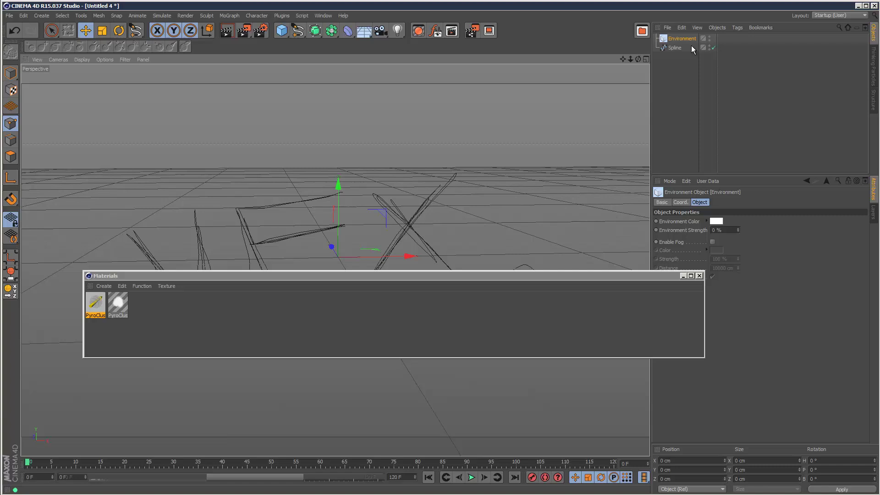
drag(96, 308, 729, 42)
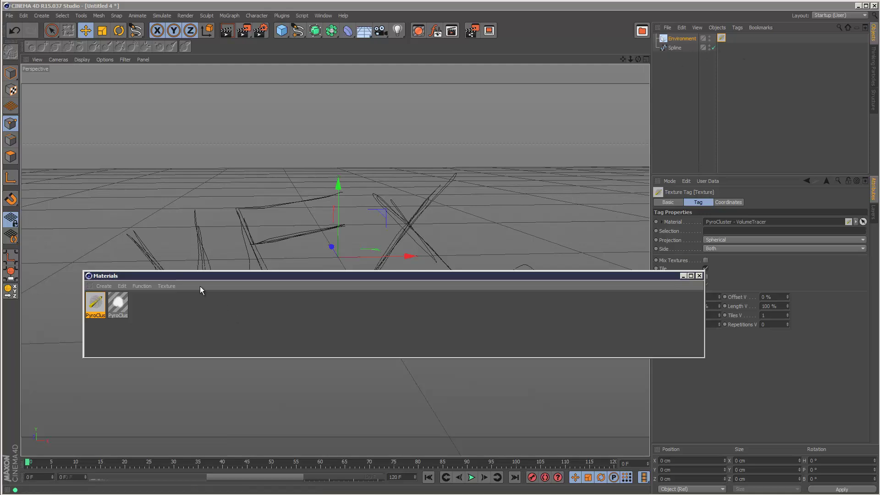
click(120, 304)
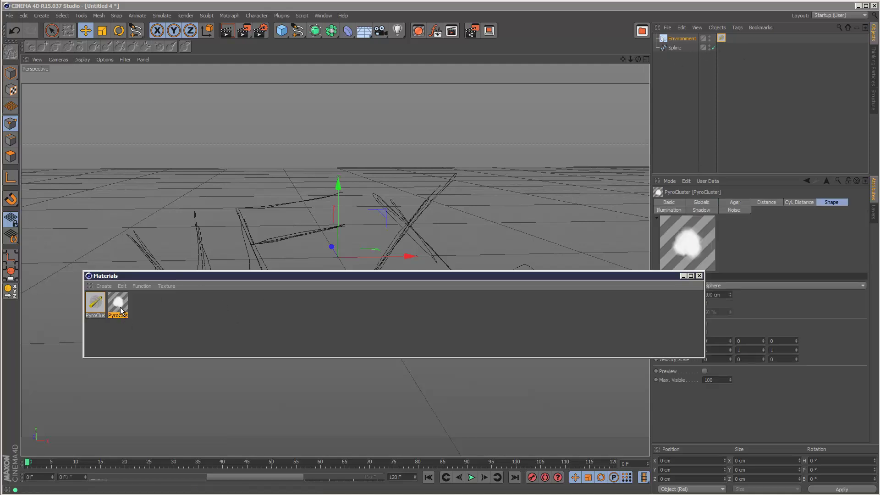
click(699, 276)
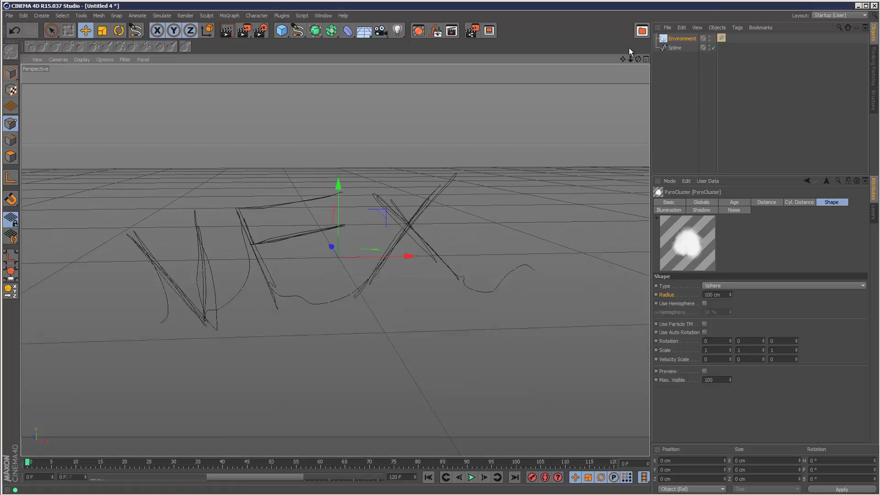
drag(638, 59, 640, 62)
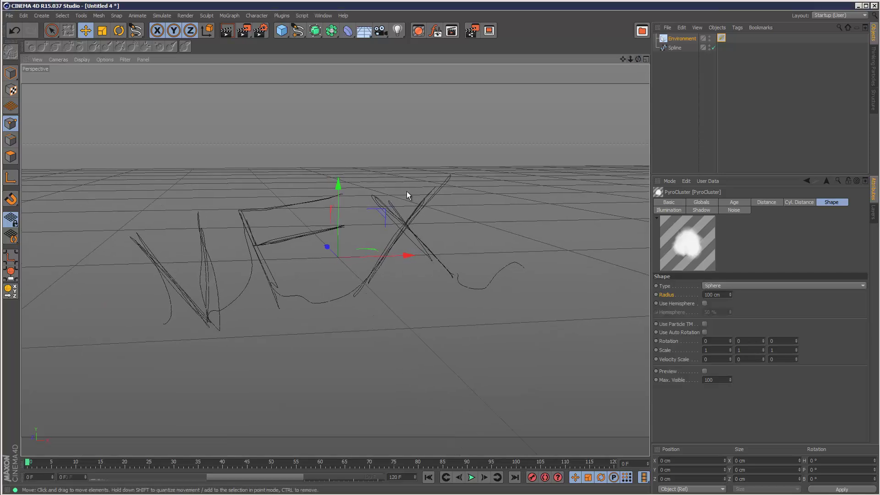
Add a particle Emitter, rotate it about 90°, and play the animation to emit particles
click(186, 16)
mouse_move(165, 18)
mouse_move(184, 51)
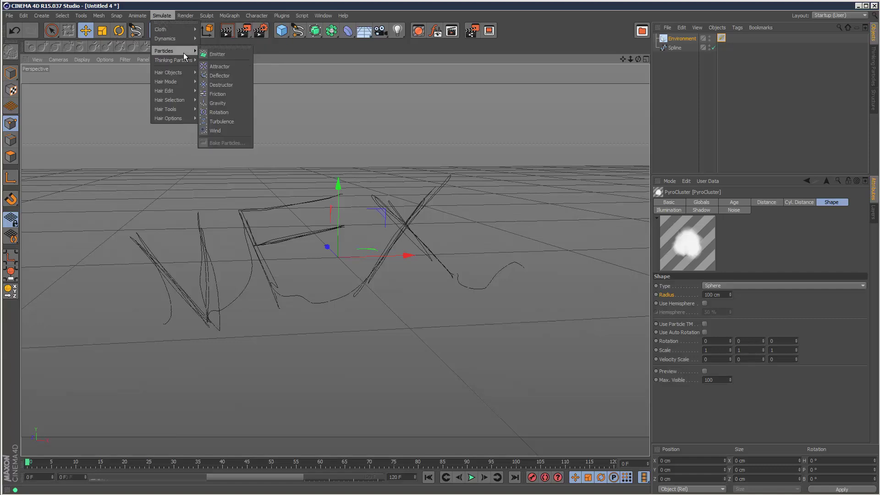
click(216, 54)
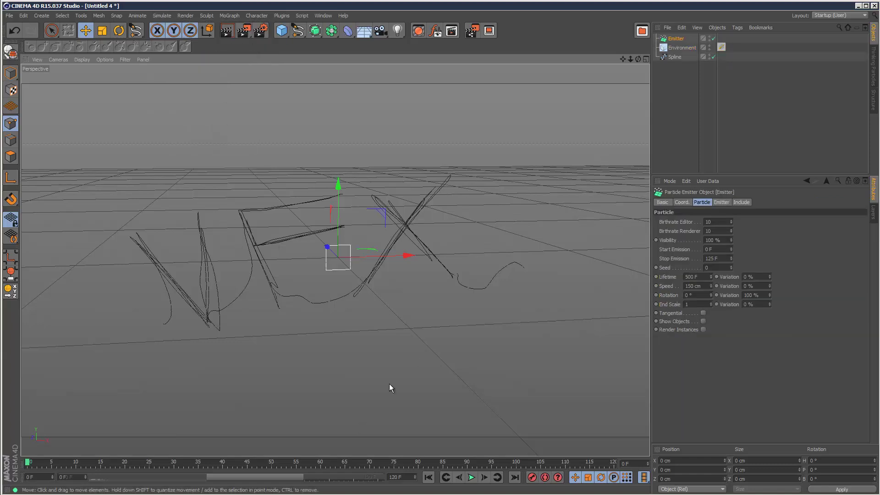
key(r)
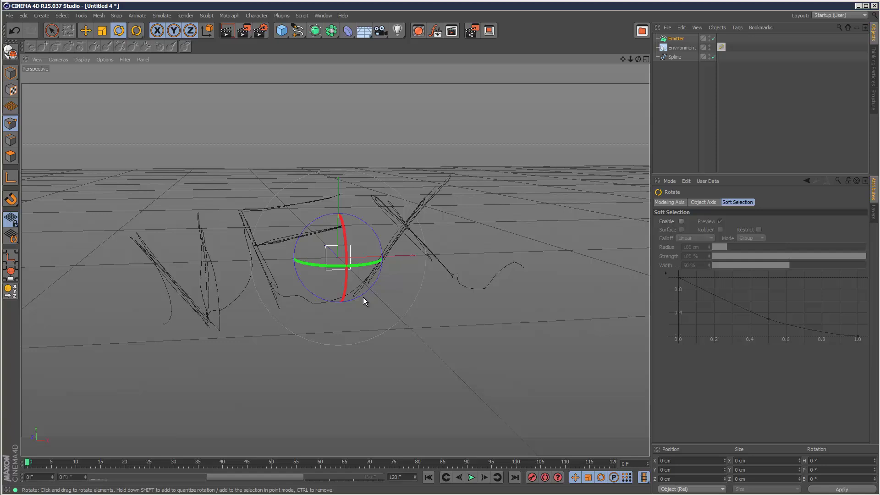
drag(367, 263, 302, 275)
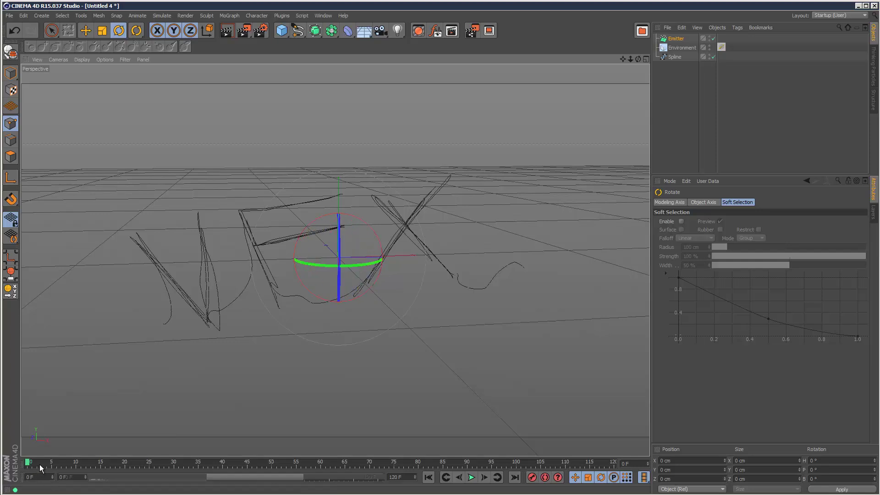
key(F8)
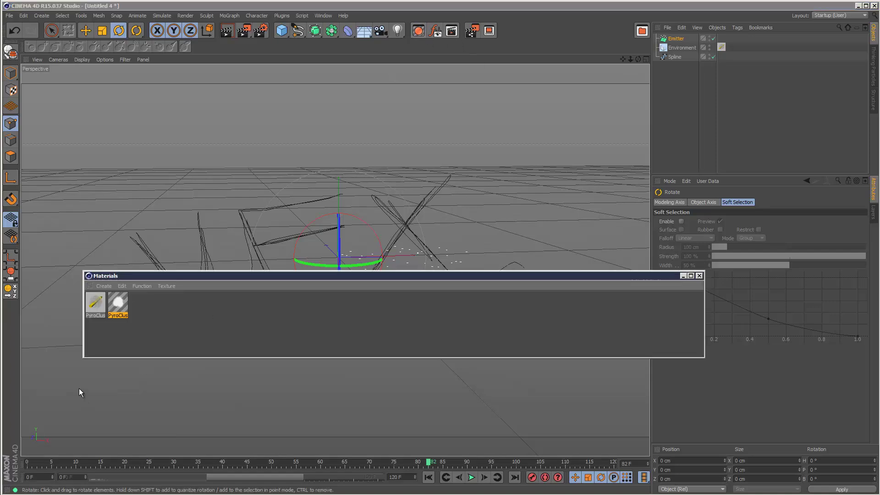
Apply the PyroCluster material to the Emitter and render a preview of the clouds
key(shift+F2)
drag(117, 304, 683, 39)
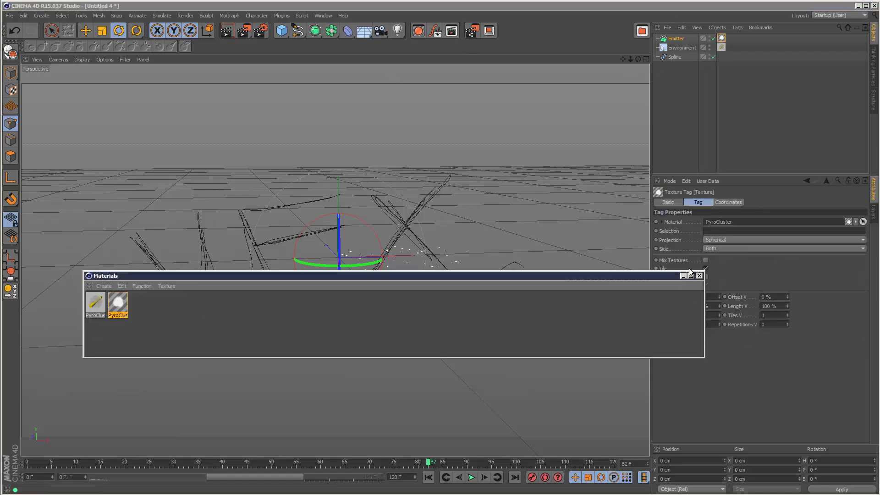
click(699, 275)
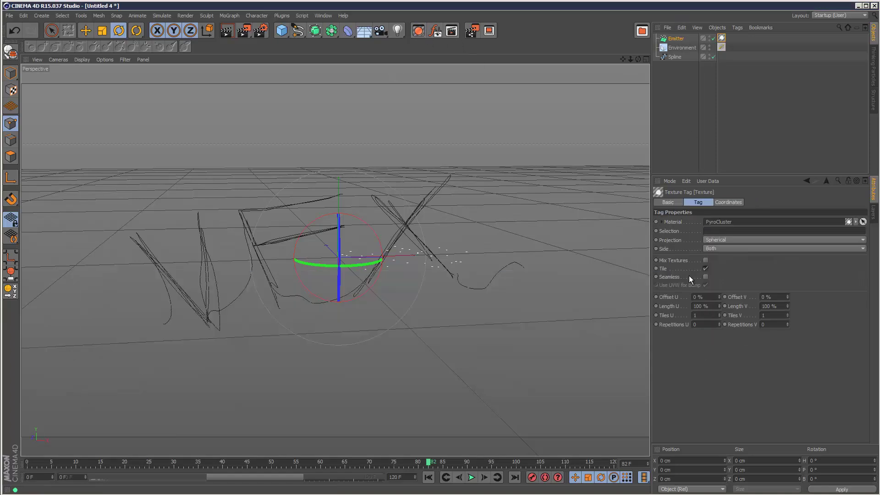
click(226, 30)
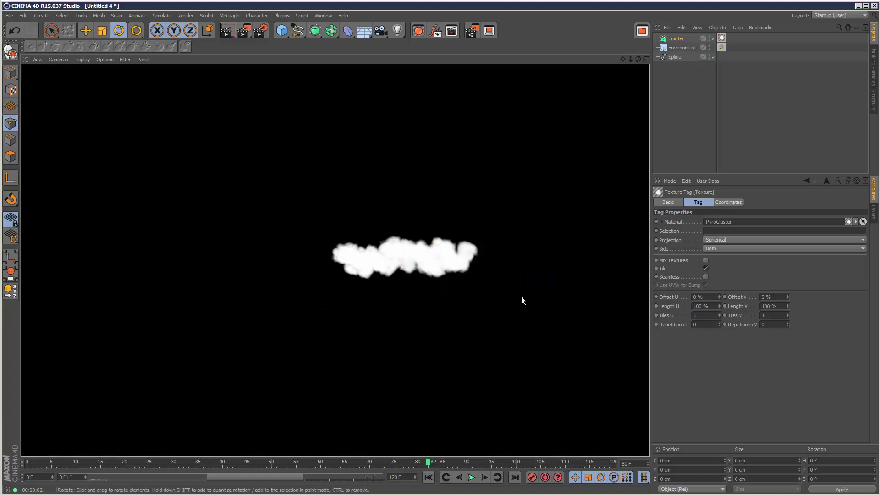
Add a MoGraph Matrix object in the maximized Perspective view
click(646, 60)
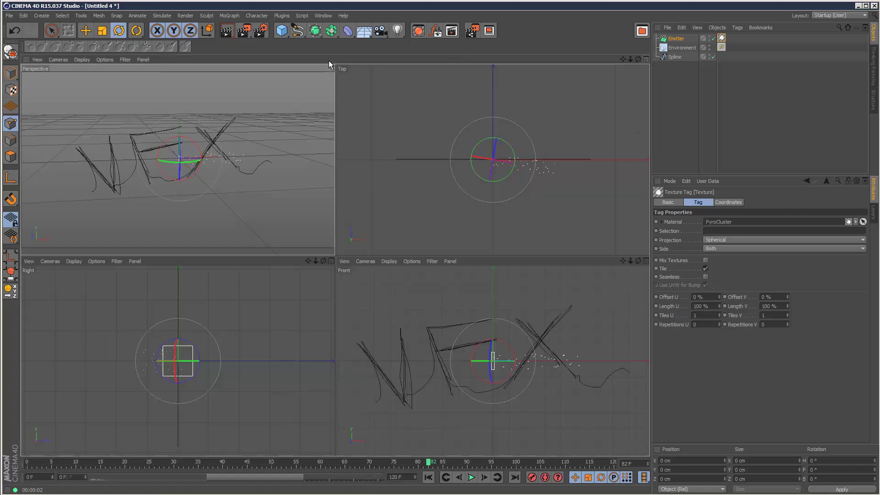
click(331, 59)
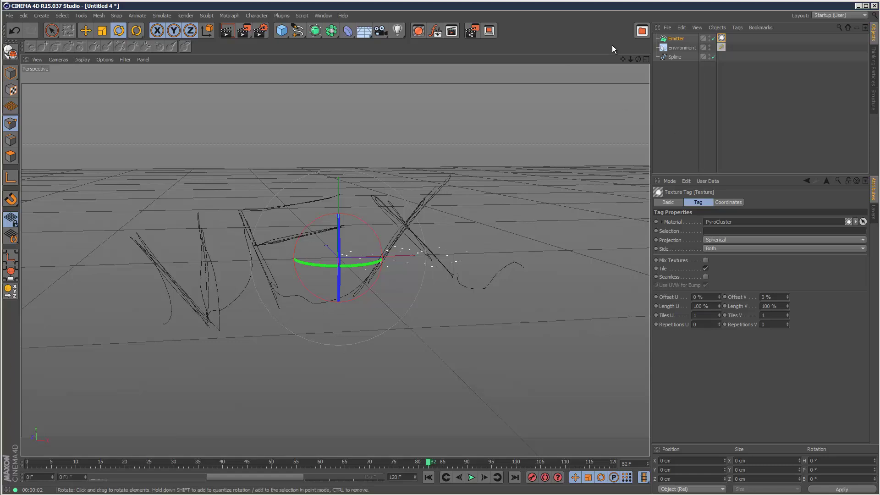
click(230, 16)
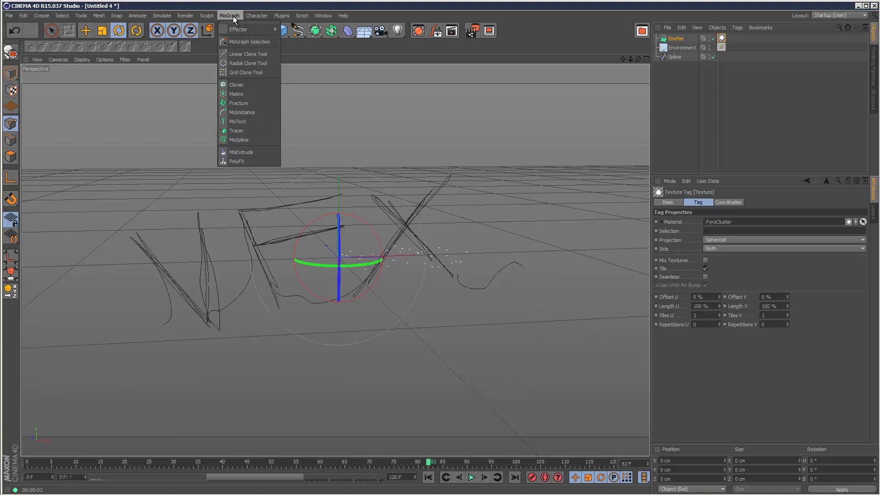
click(243, 94)
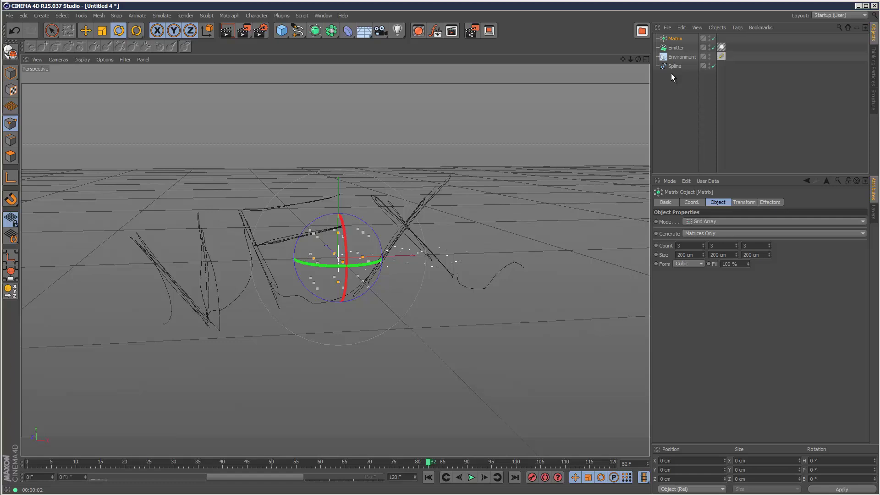
Delete the particle Emitter and select the Matrix object
click(676, 48)
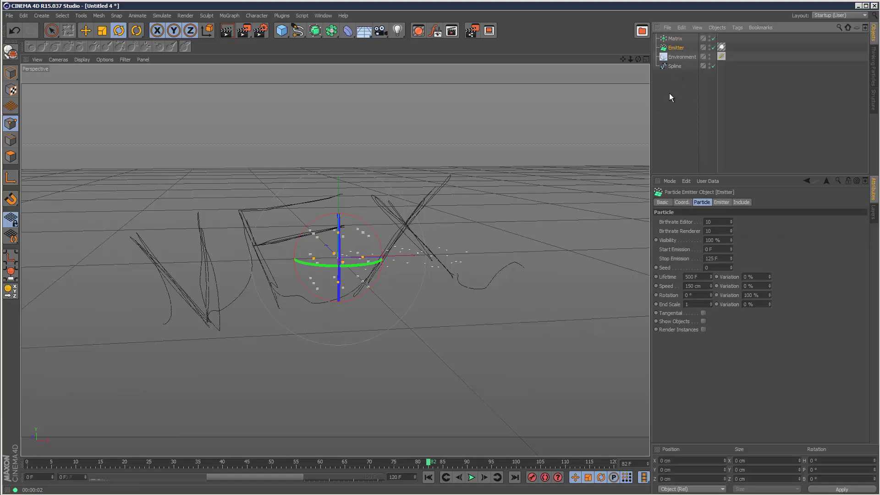
key(Delete)
click(678, 39)
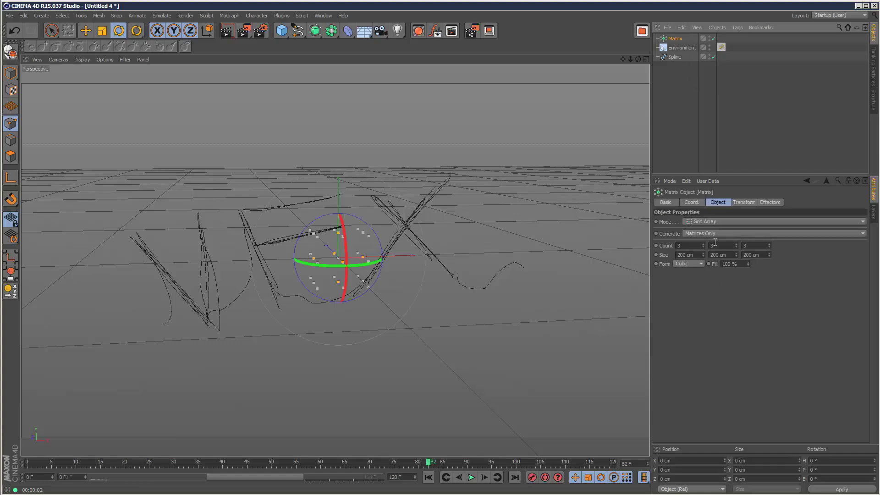
Set the Matrix to generate Thinking Particles and apply the PyroCluster material to it
click(734, 233)
click(717, 253)
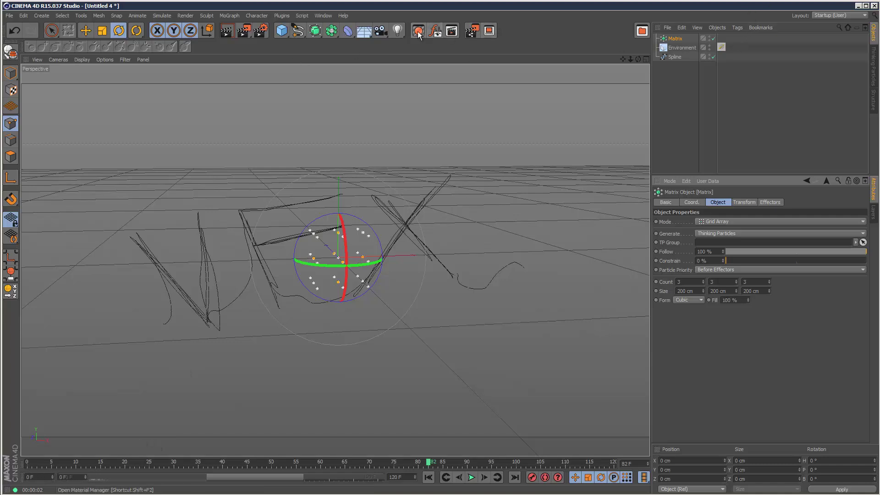
key(shift+F2)
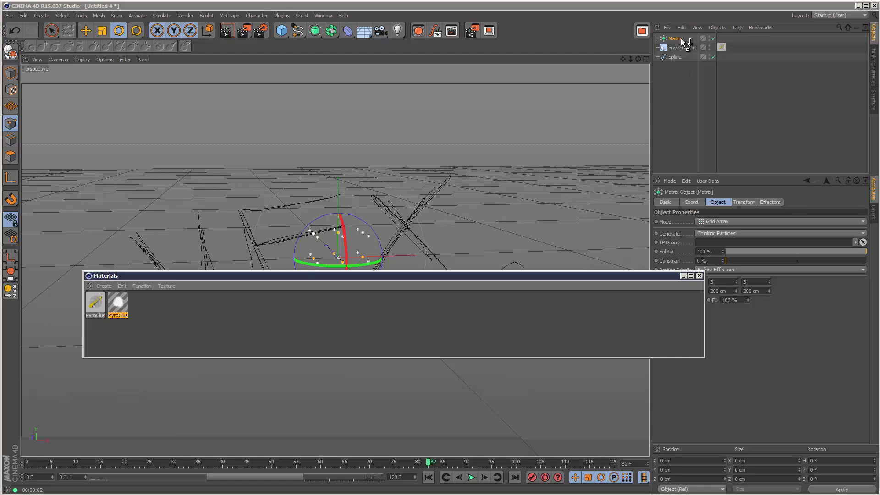
drag(681, 37, 682, 39)
click(699, 275)
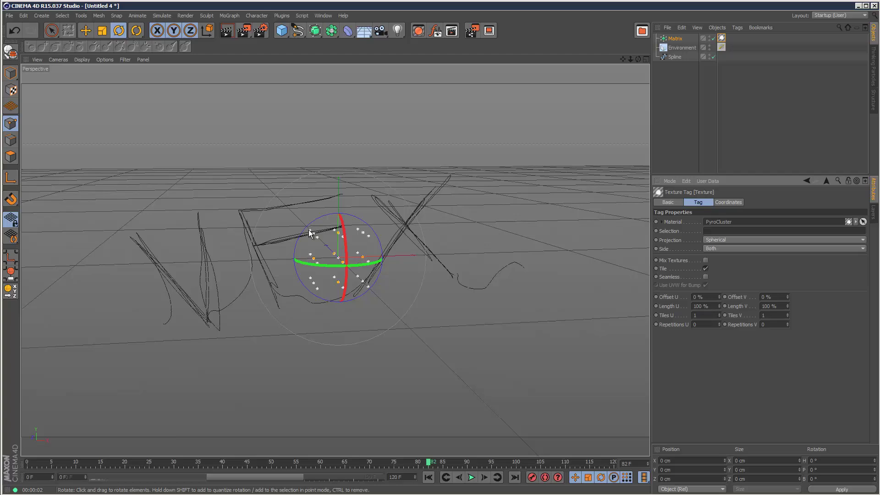
drag(630, 58, 415, 228)
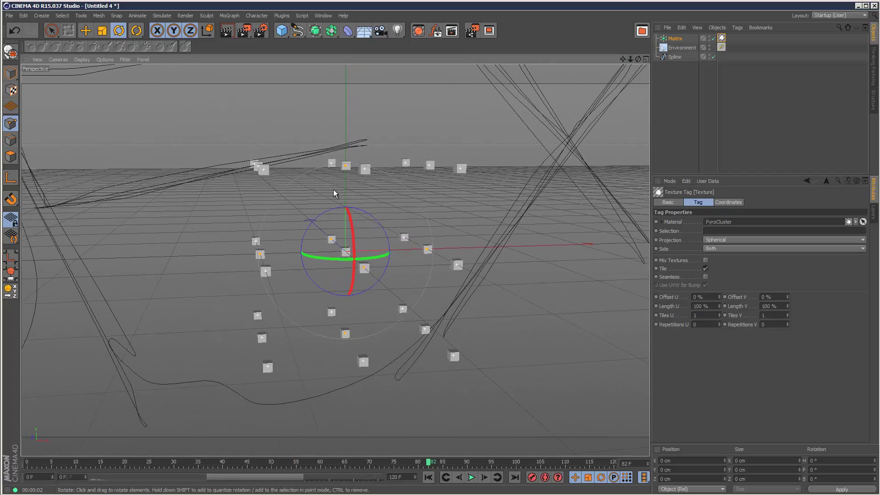
Add a Particle Geometry object, move the Matrix's PyroCluster tag onto it, and render
click(227, 30)
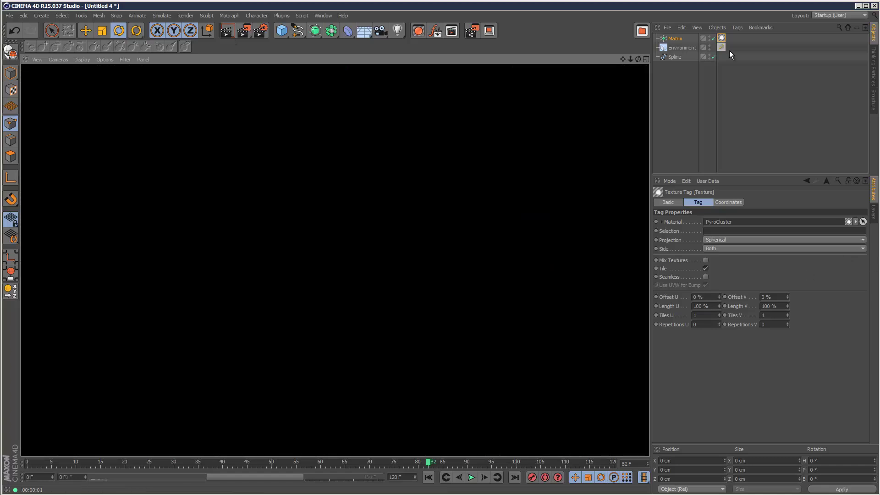
click(679, 39)
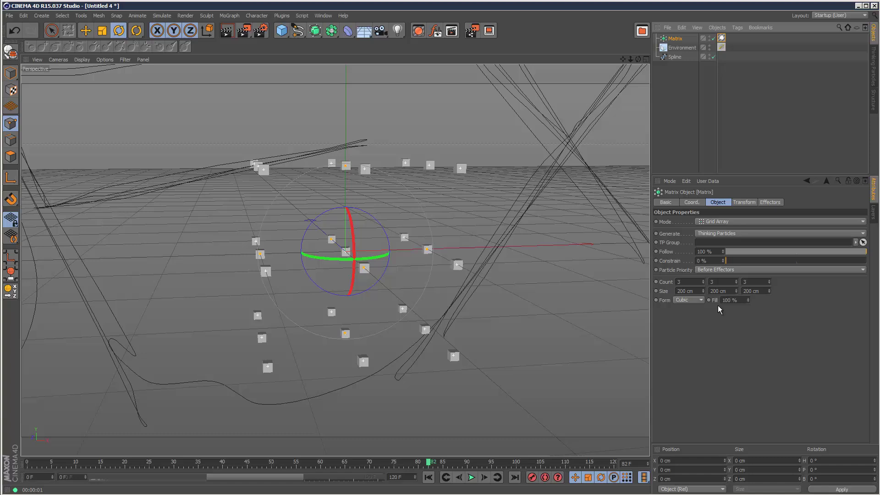
click(184, 15)
mouse_move(153, 17)
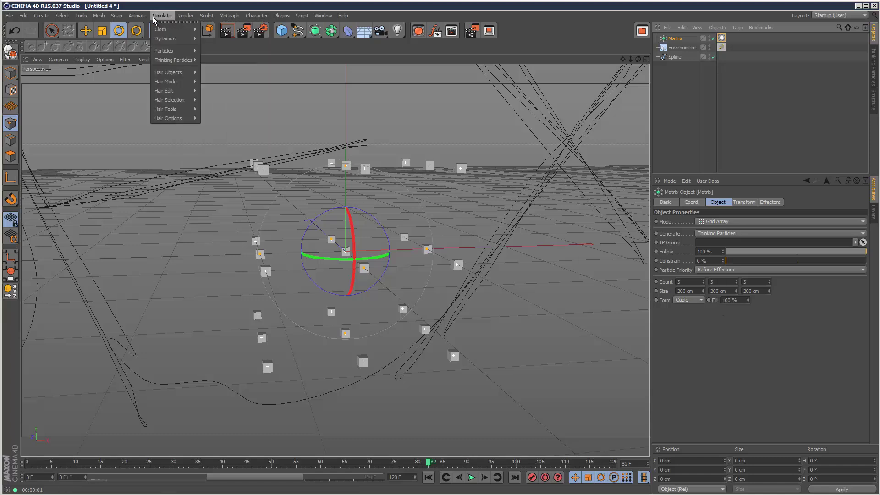
mouse_move(176, 59)
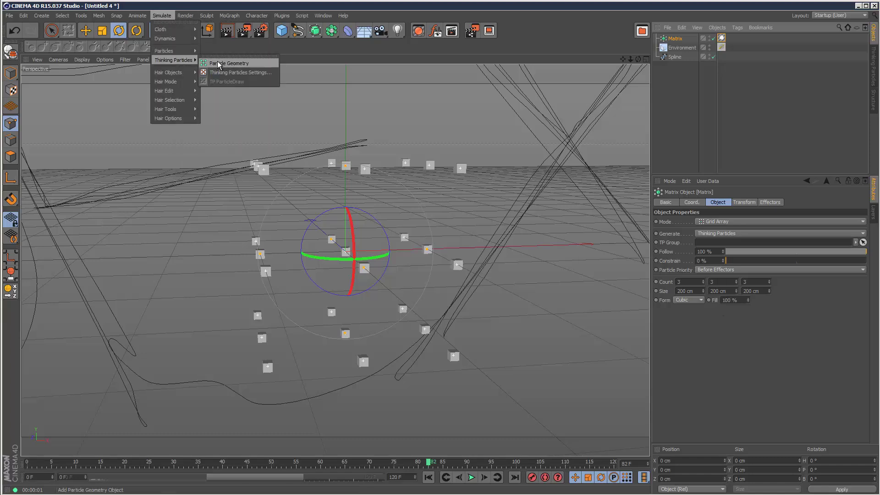
click(231, 63)
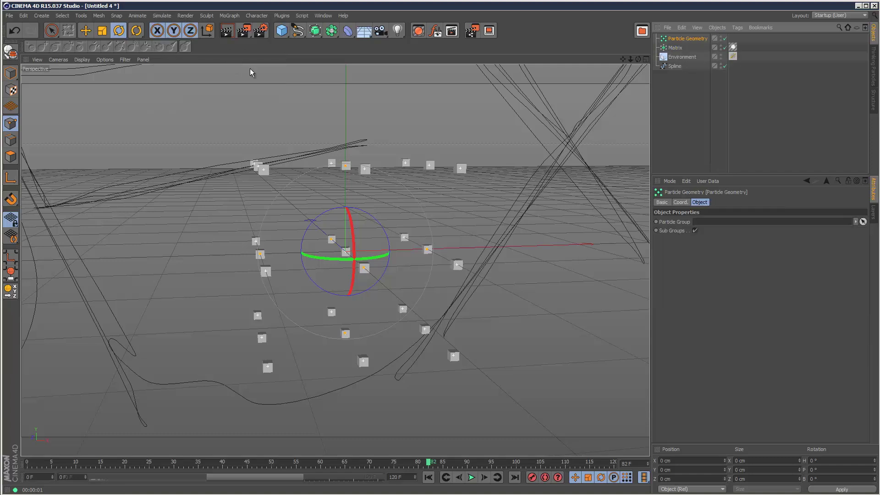
drag(732, 47, 733, 38)
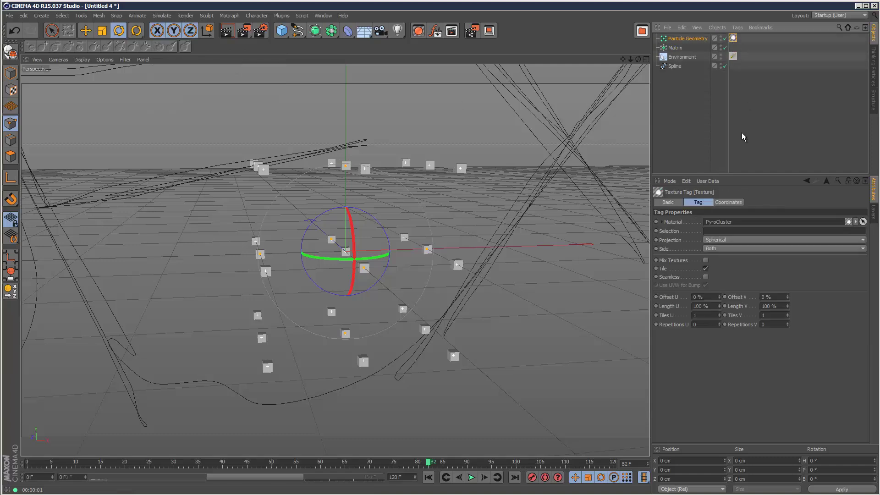
click(229, 31)
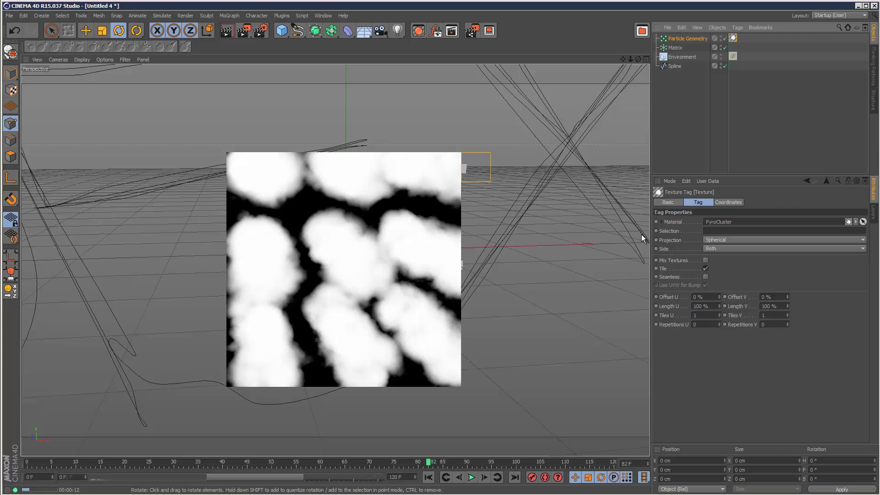
Switch the Matrix to Object mode using the handwritten Spline as its source object
click(768, 107)
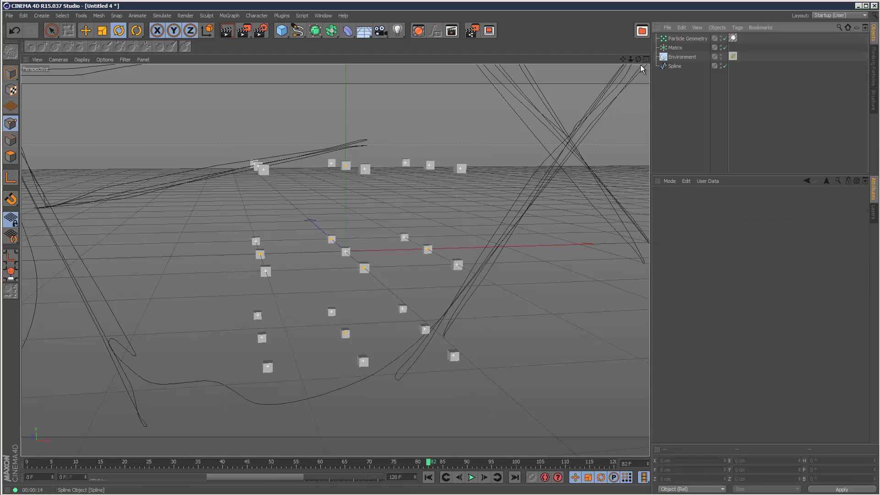
scroll(414, 228, down, 6)
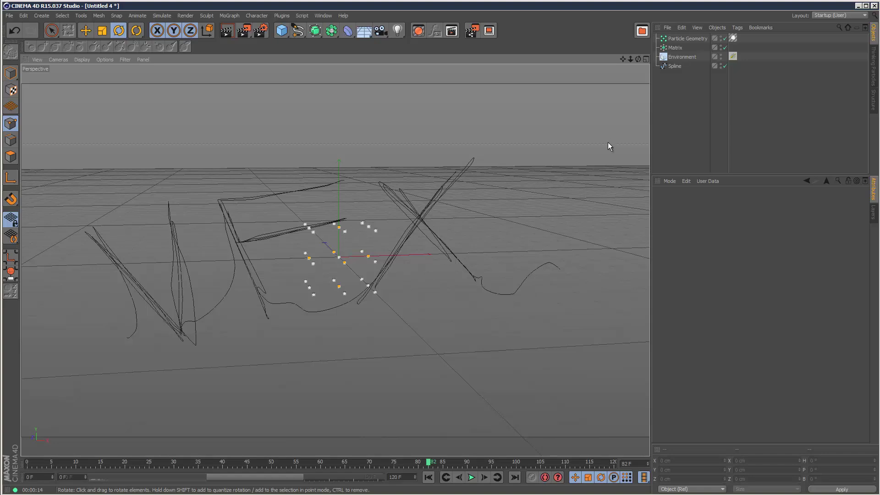
click(345, 33)
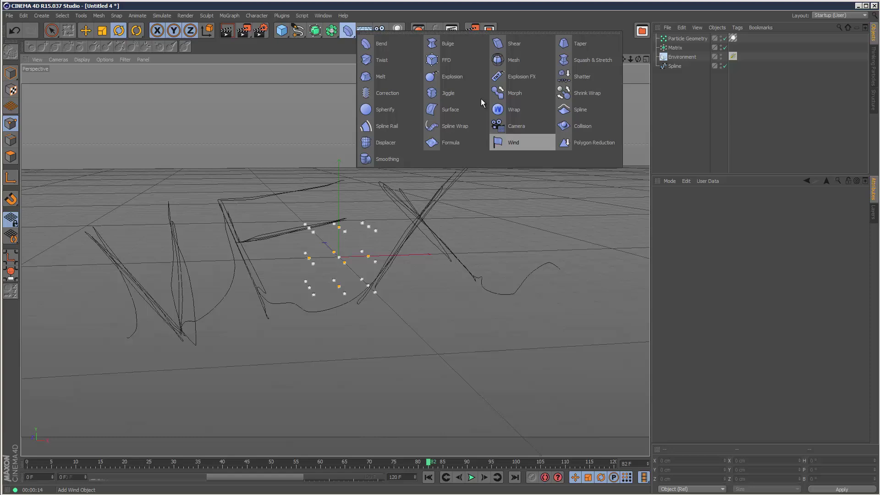
click(676, 47)
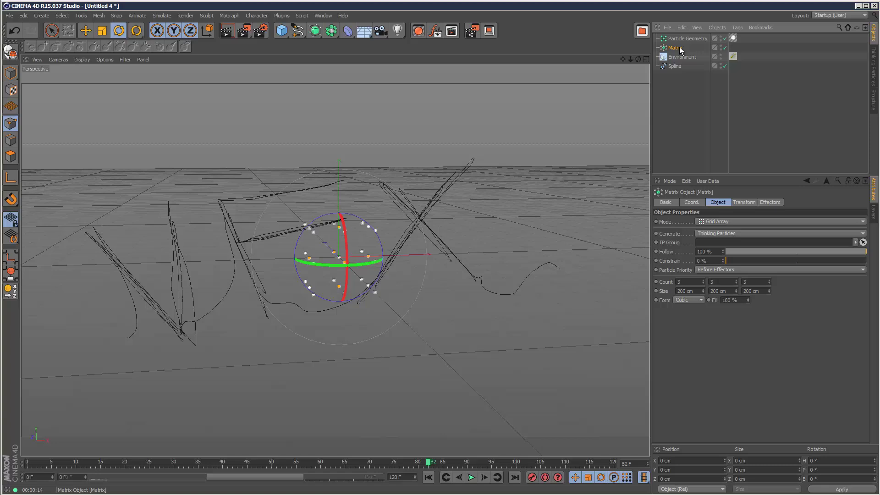
click(725, 222)
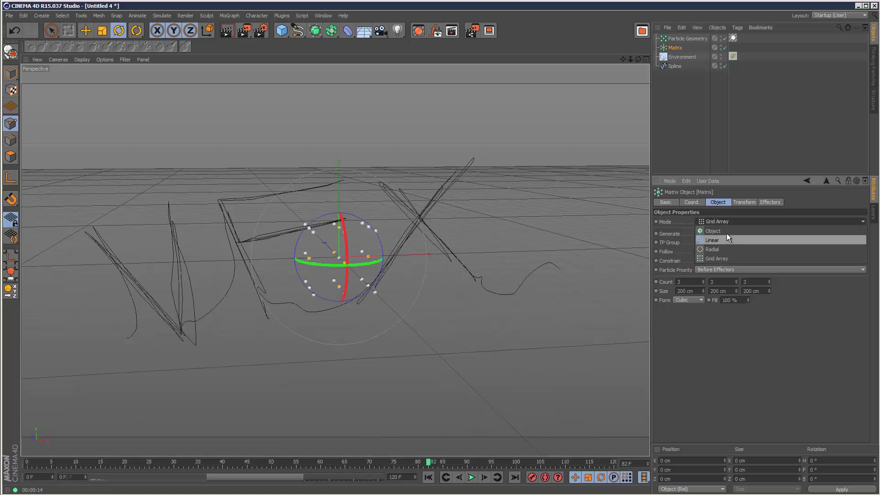
click(727, 233)
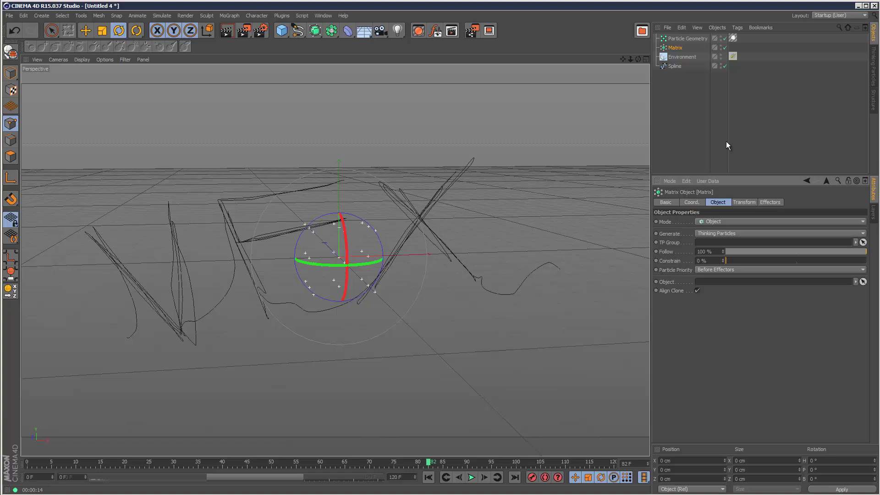
click(675, 66)
drag(711, 282, 711, 284)
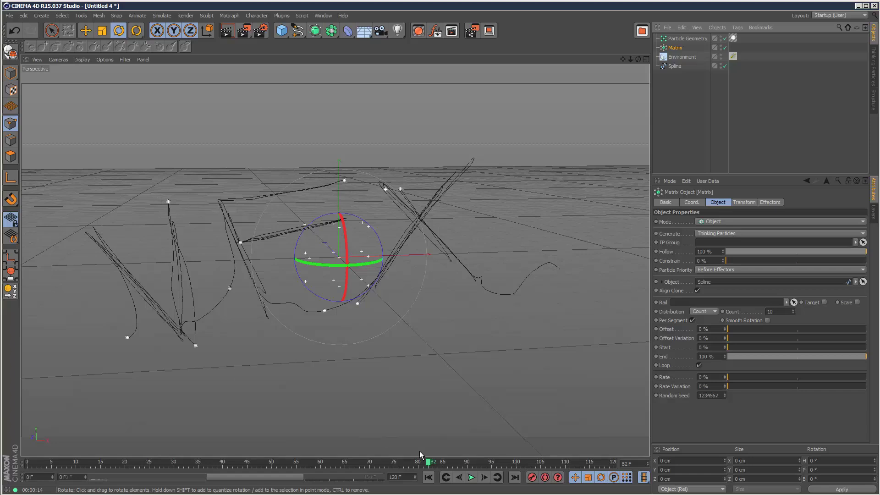
Set the Matrix Count to 388 with Even distribution, render a preview, and open PyroCluster settings
click(471, 478)
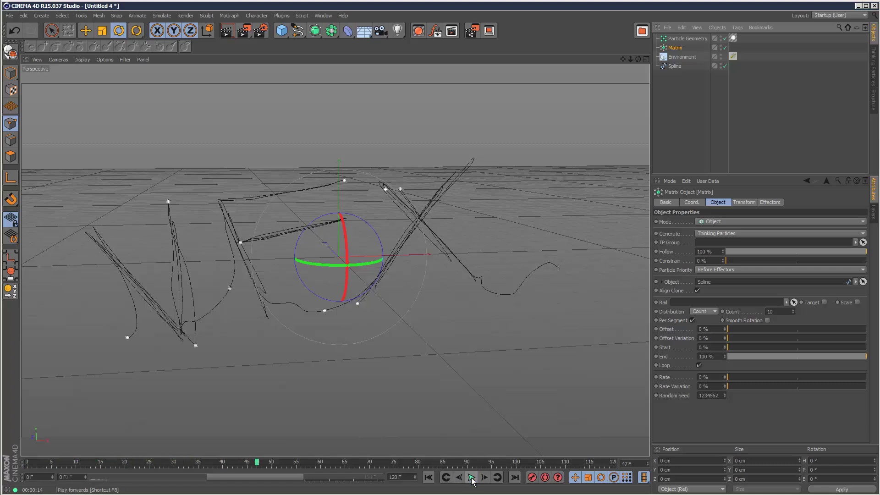
click(471, 477)
drag(793, 313, 793, 311)
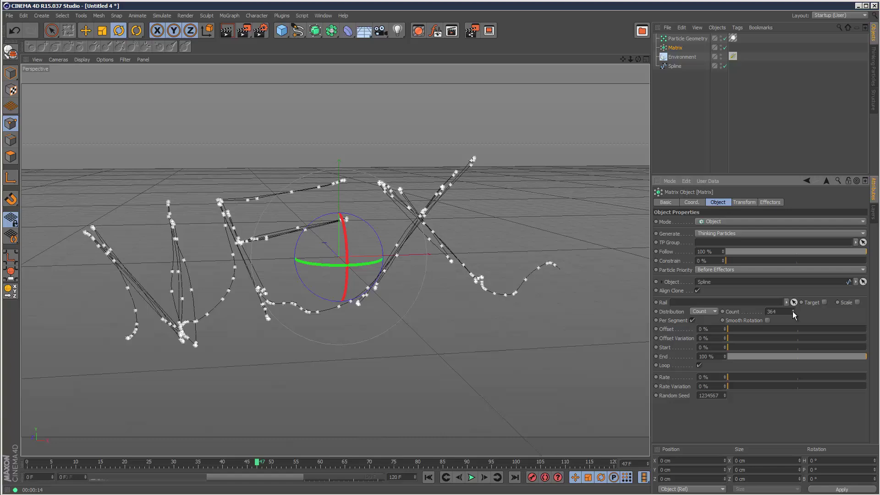
drag(793, 311, 793, 309)
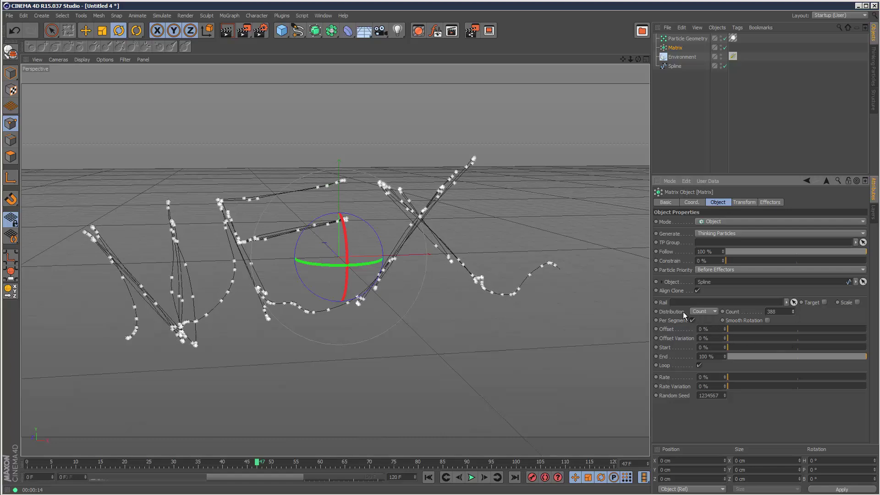
click(700, 311)
click(705, 340)
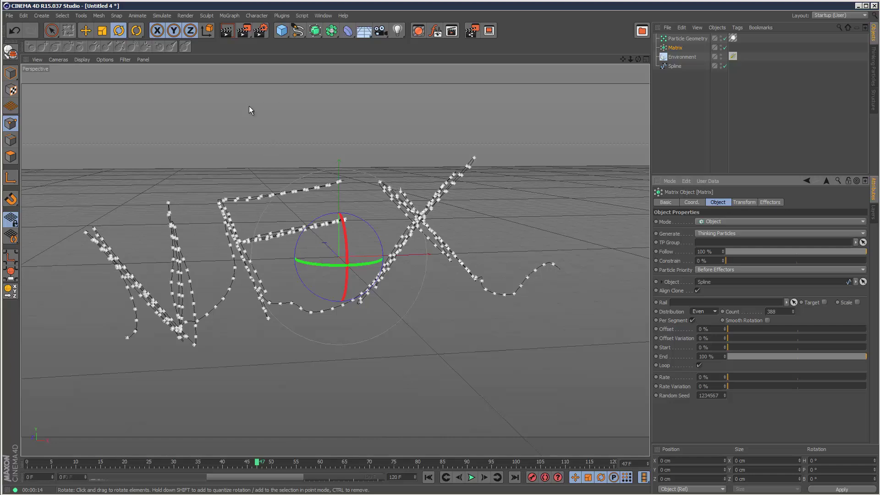
click(229, 34)
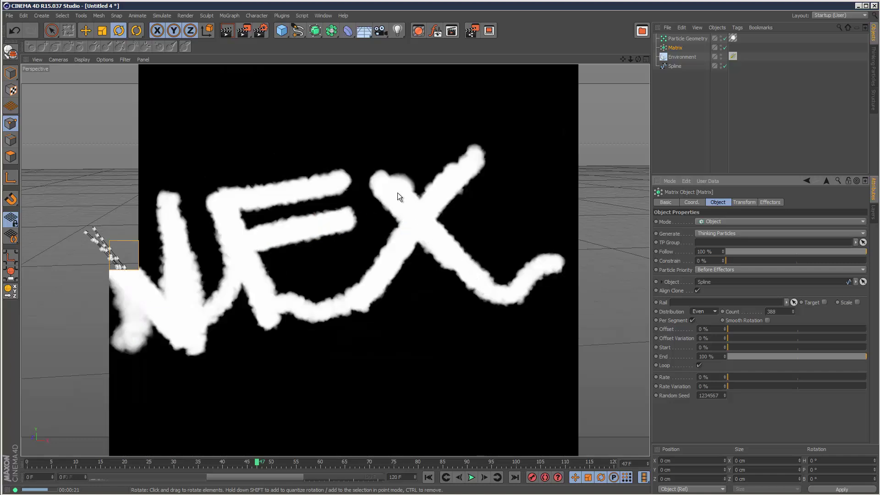
click(733, 38)
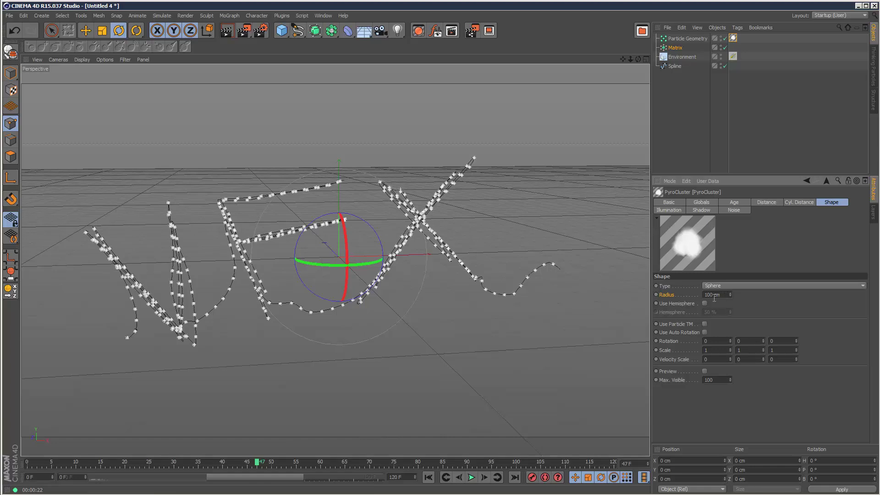
Set the PyroCluster Globals Density to 5 and render a region near the scene centre
click(709, 201)
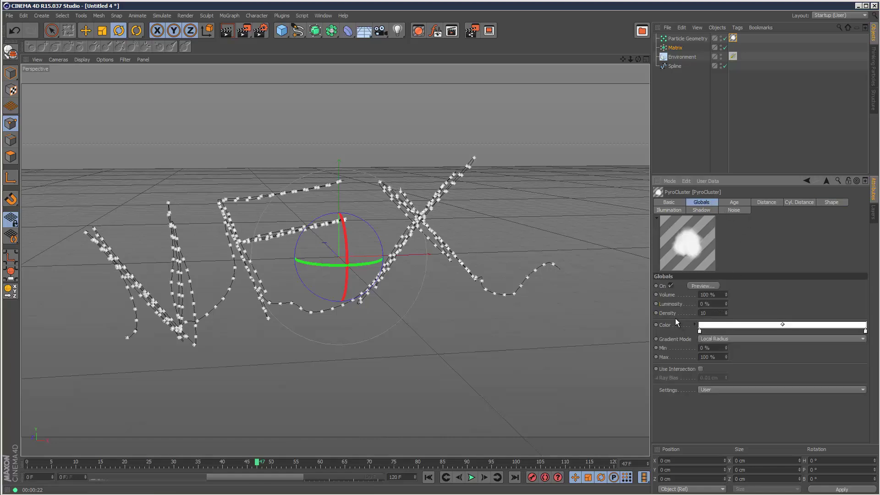
click(710, 314)
text(5)
click(721, 305)
click(244, 30)
click(271, 45)
drag(256, 172, 371, 273)
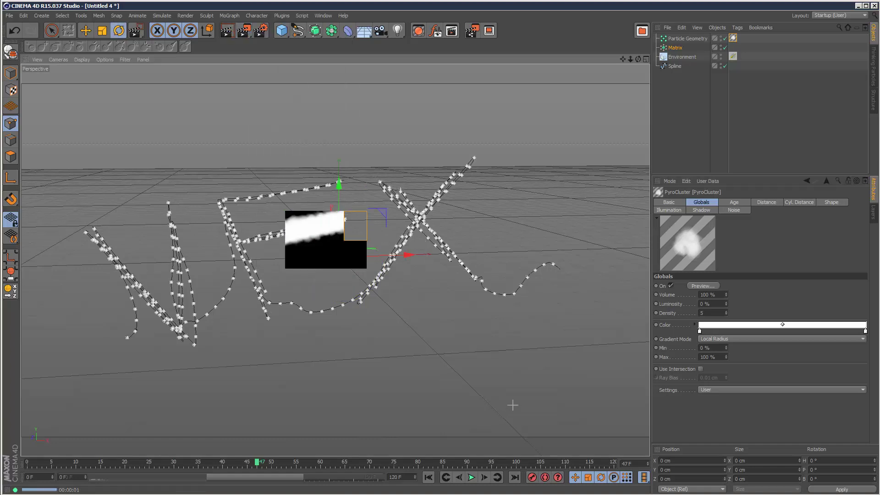
Lower the Density to 2 and region-render the smoke over the letter F
click(709, 313)
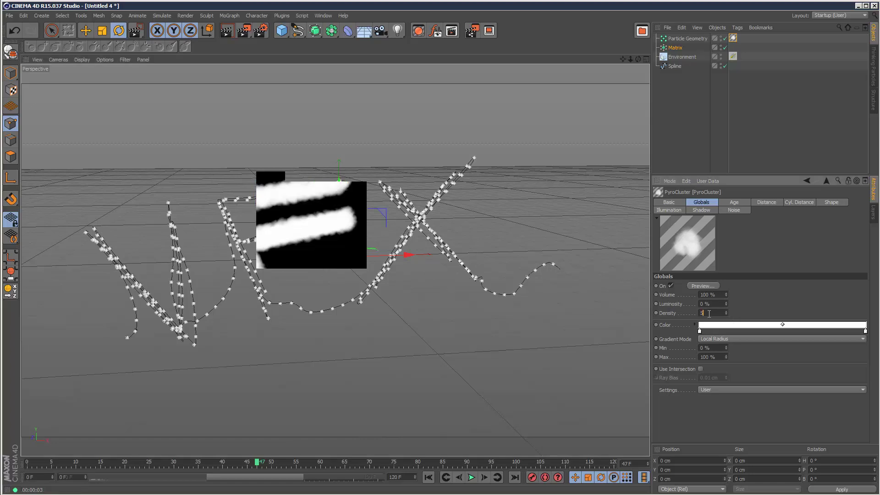
text(2)
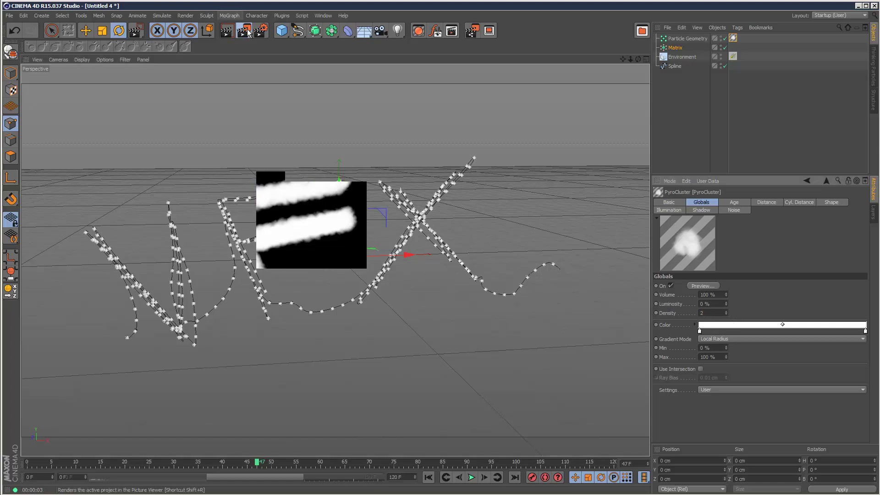
drag(244, 31, 275, 39)
mouse_move(377, 295)
mouse_down()
mouse_move(212, 158)
mouse_move(256, 181)
mouse_up()
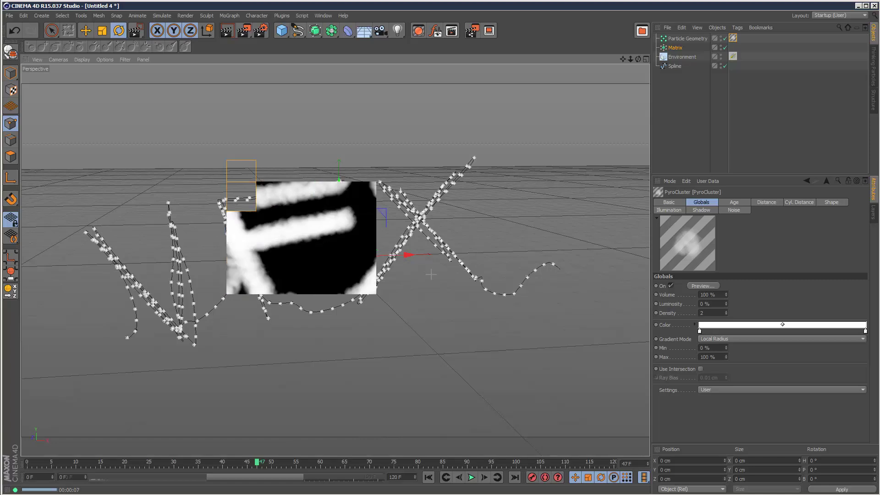
click(678, 100)
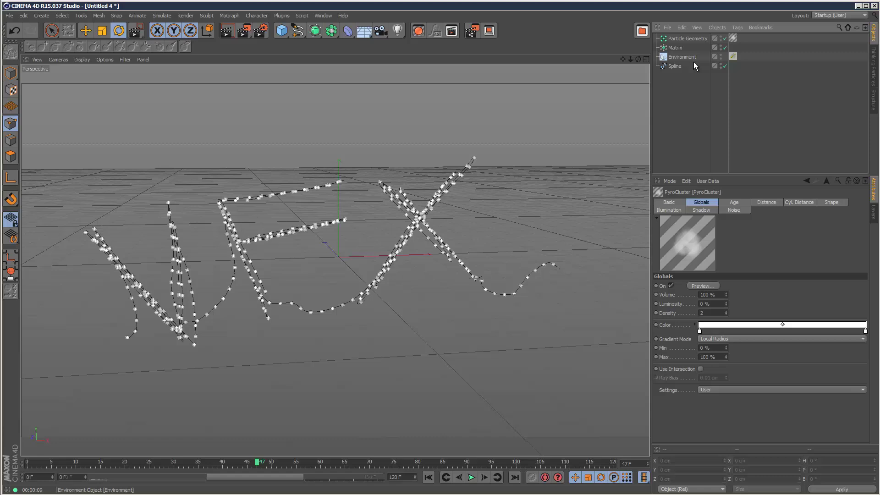
Add a Plain effector to the Matrix, turn off Position, and set its falloff shape to Linear
click(672, 48)
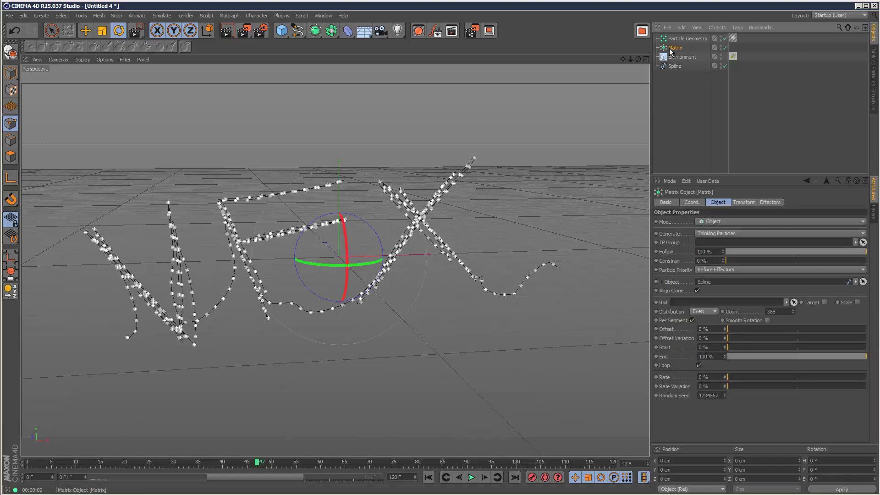
click(229, 16)
mouse_move(253, 31)
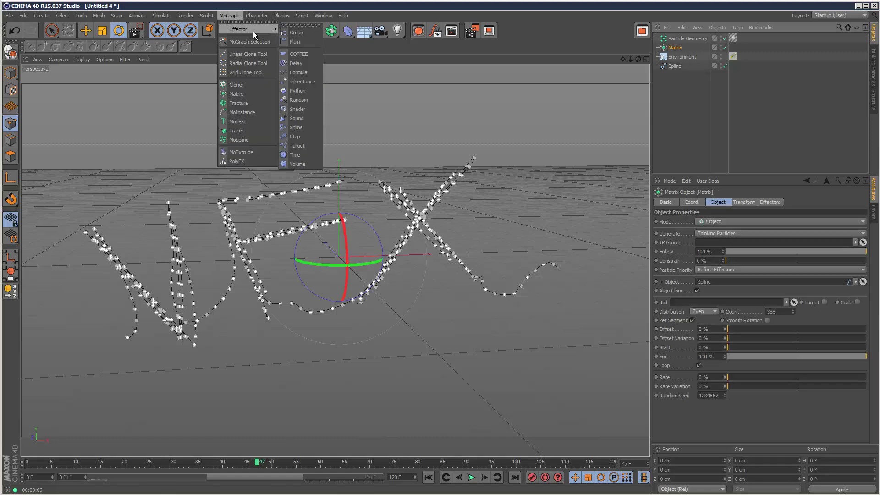
click(298, 43)
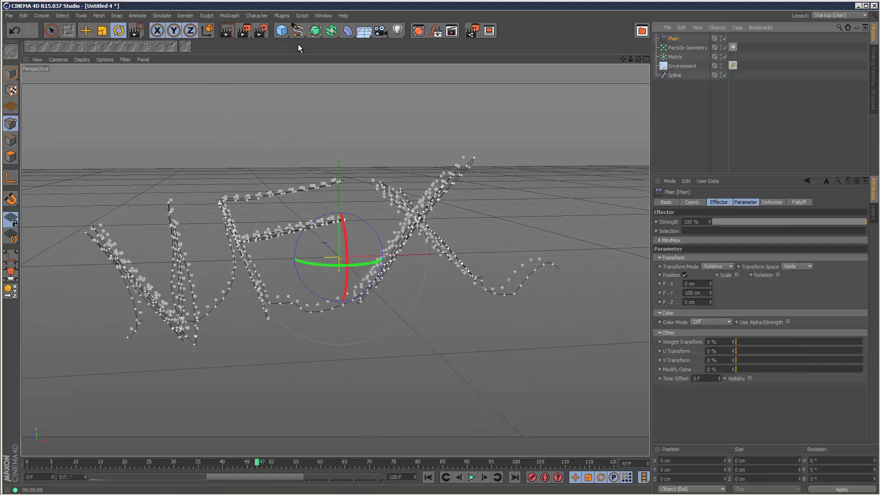
click(746, 203)
click(687, 240)
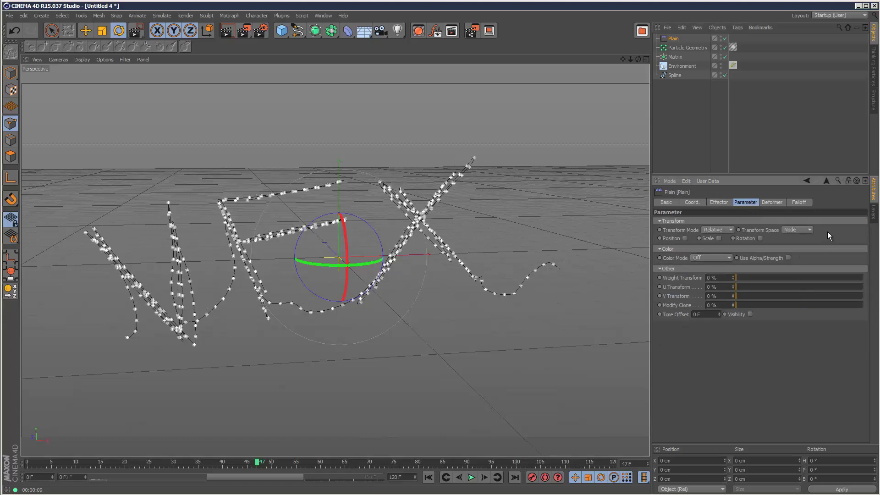
click(800, 203)
click(695, 222)
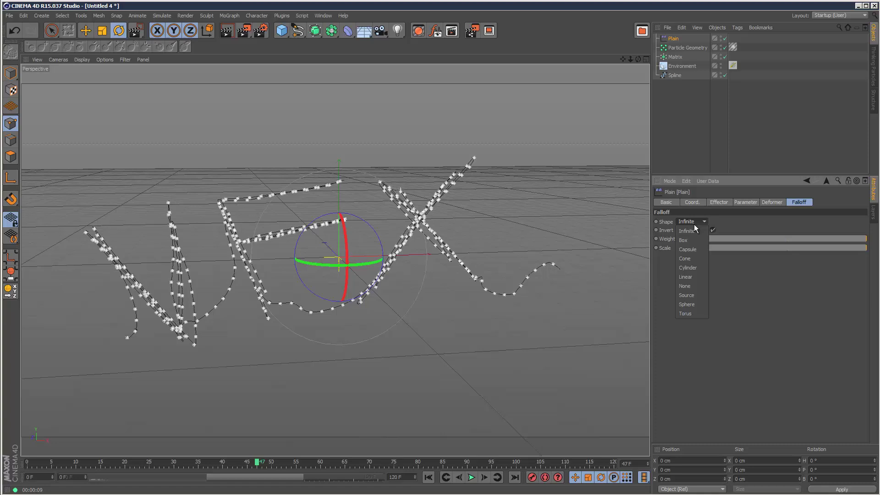
click(695, 276)
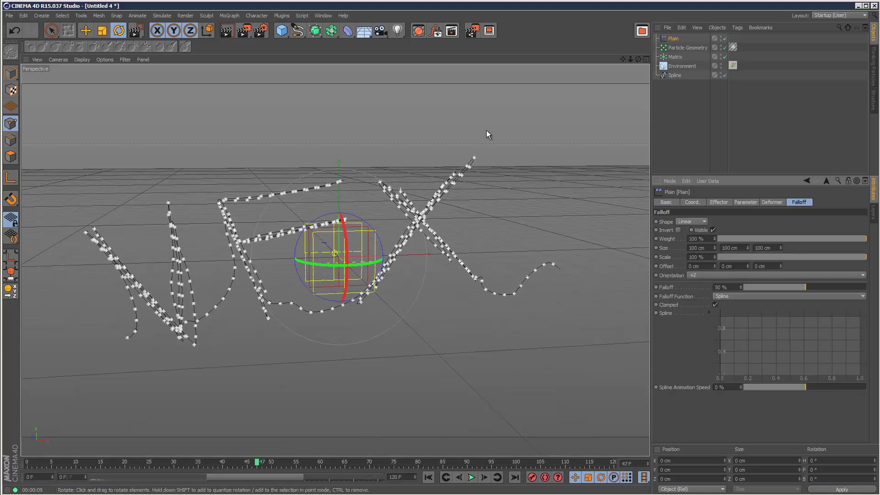
Give the Plain effector a uniform Scale of -1 and render the view to check the smoke
click(646, 59)
mouse_move(485, 177)
mouse_down()
mouse_move(530, 167)
mouse_move(479, 187)
mouse_up()
key(ctrl+z)
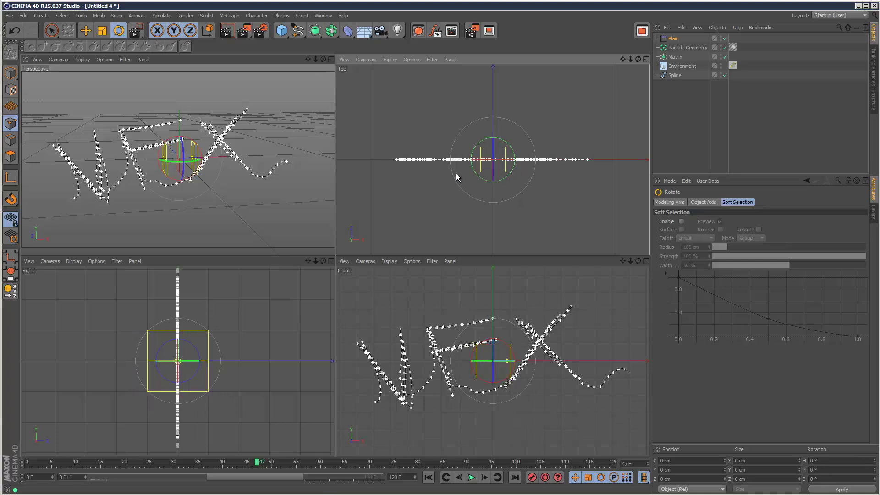
click(331, 59)
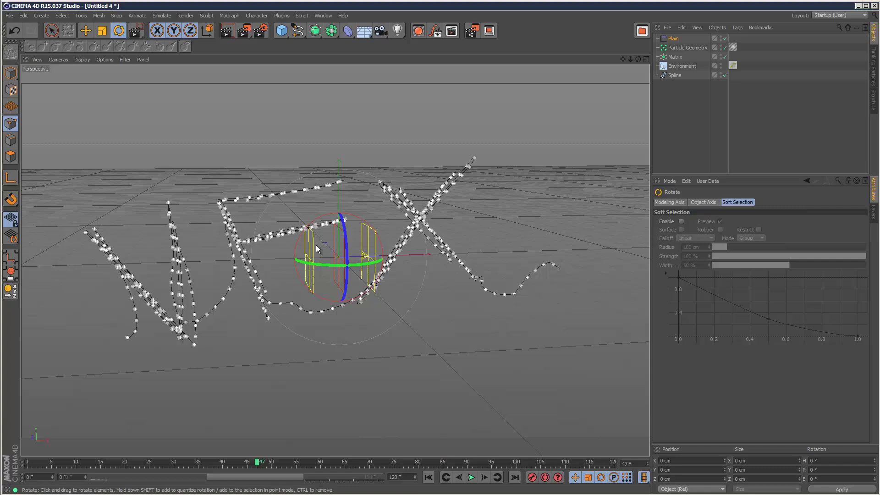
click(673, 38)
click(734, 204)
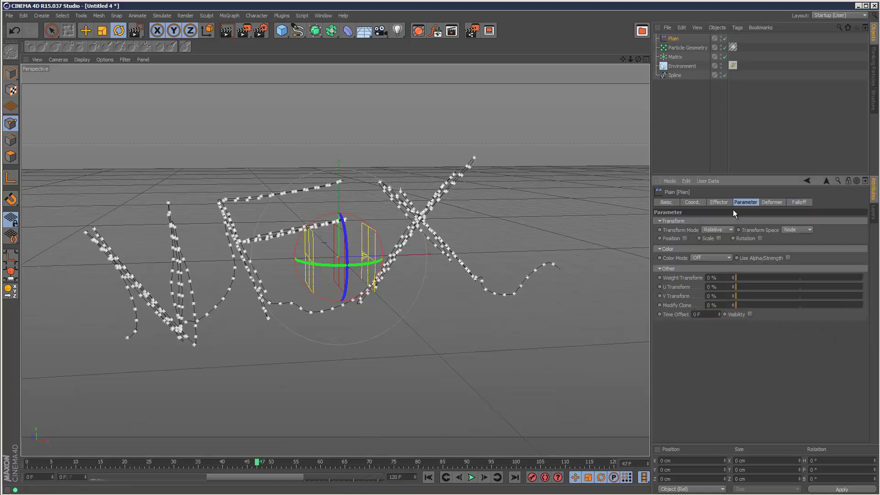
click(718, 238)
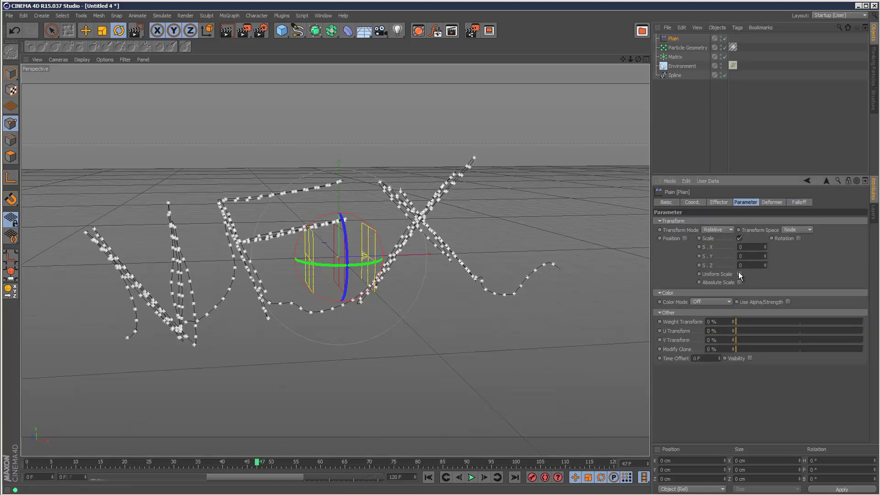
click(740, 275)
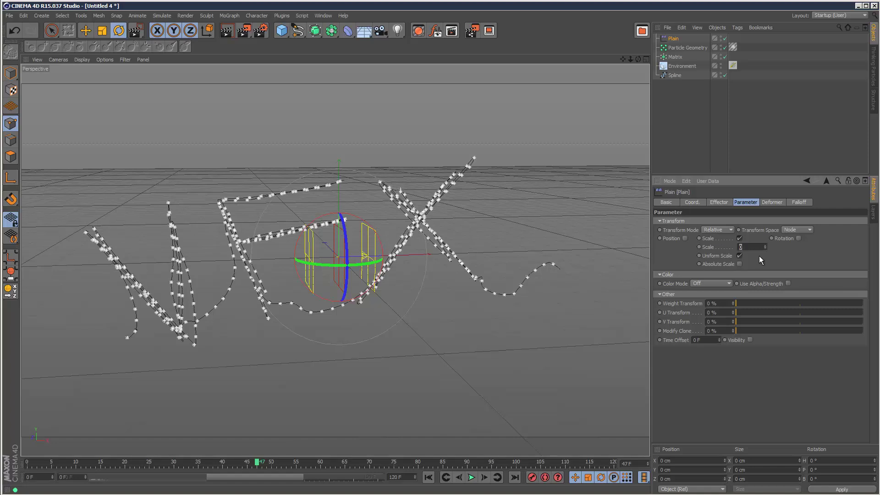
key(Return)
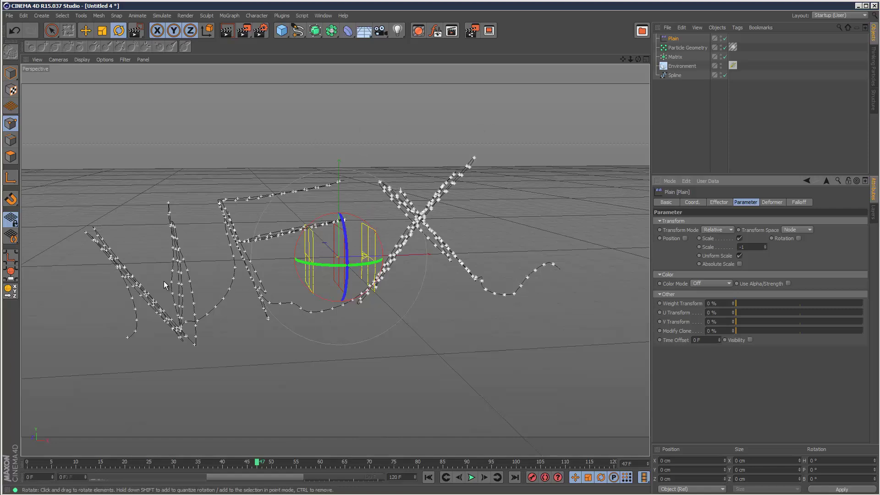
click(227, 31)
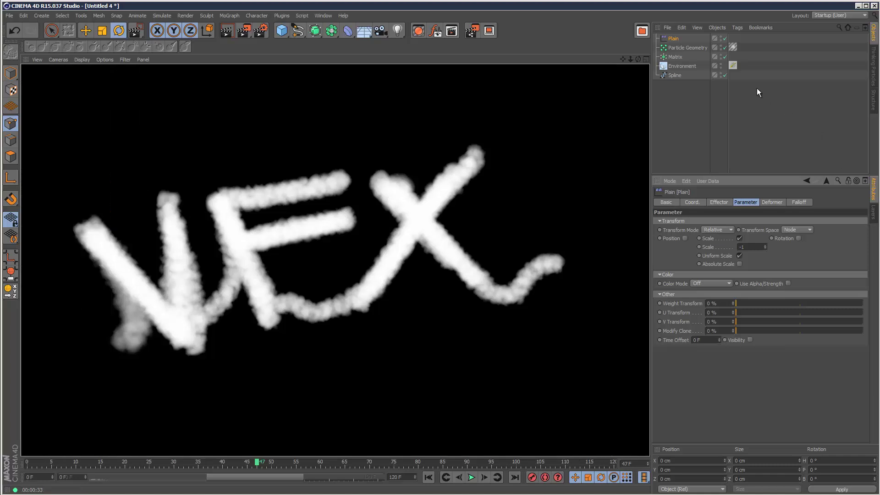
Tick Use Particle TM and Preview in PyroCluster's Shape settings, then play the timeline
click(733, 48)
click(733, 48)
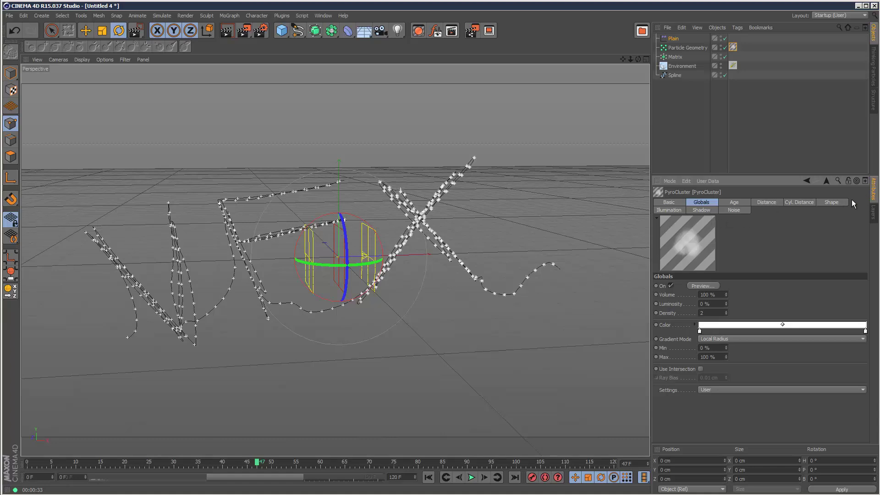
click(833, 203)
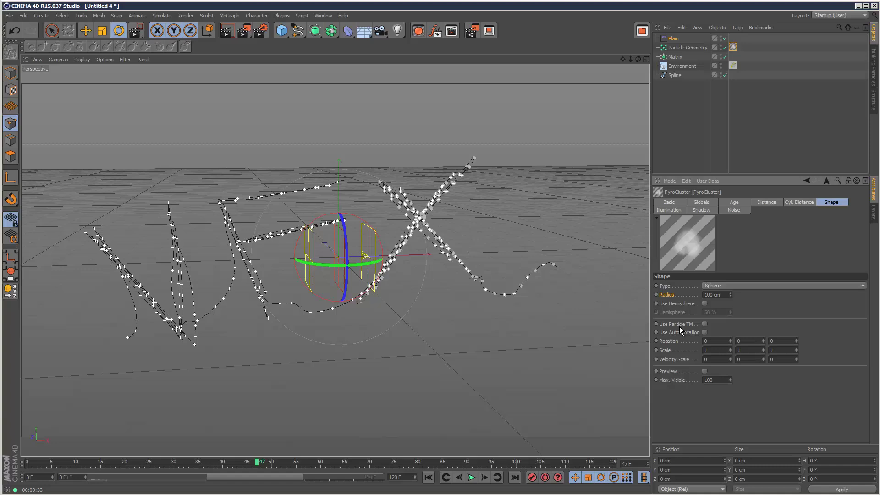
click(705, 325)
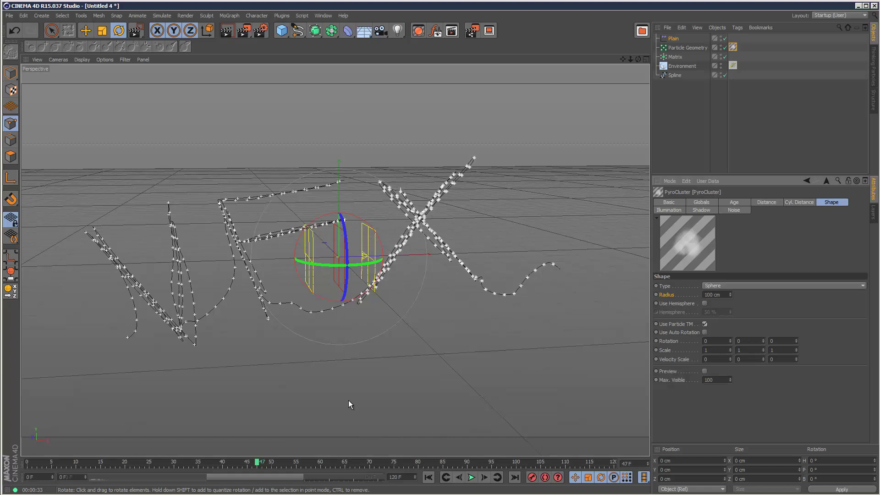
click(705, 372)
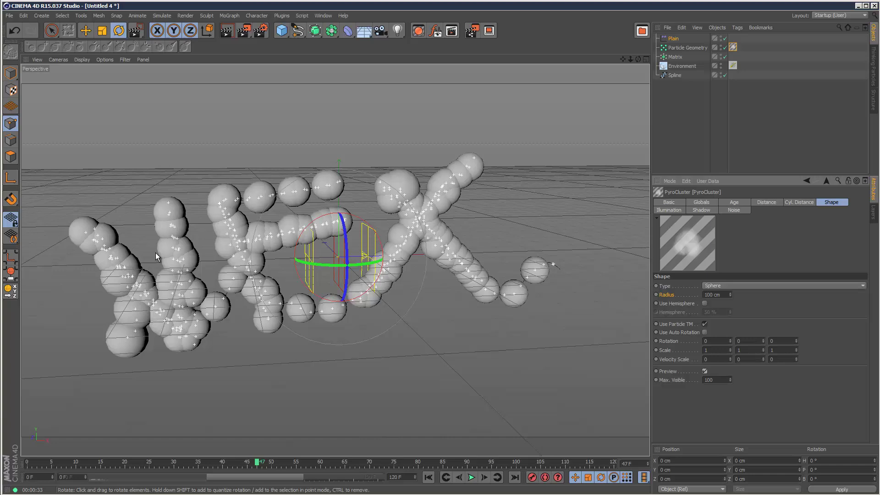
click(428, 477)
click(471, 478)
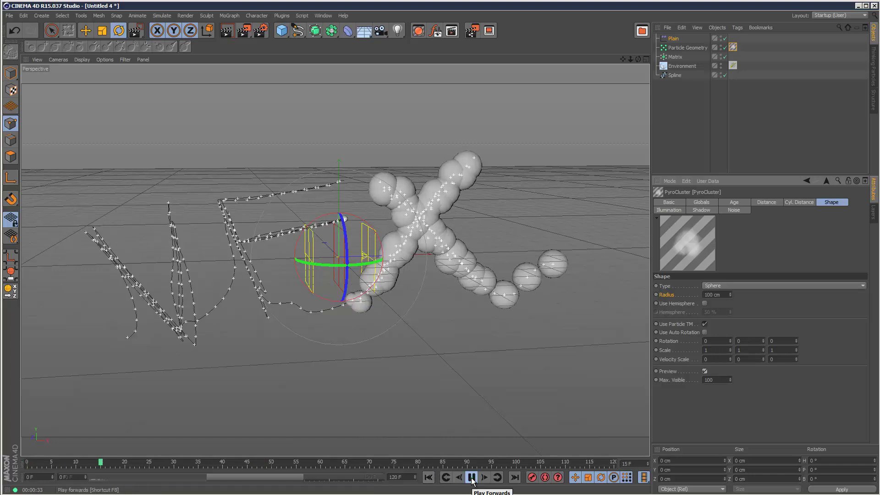
click(471, 477)
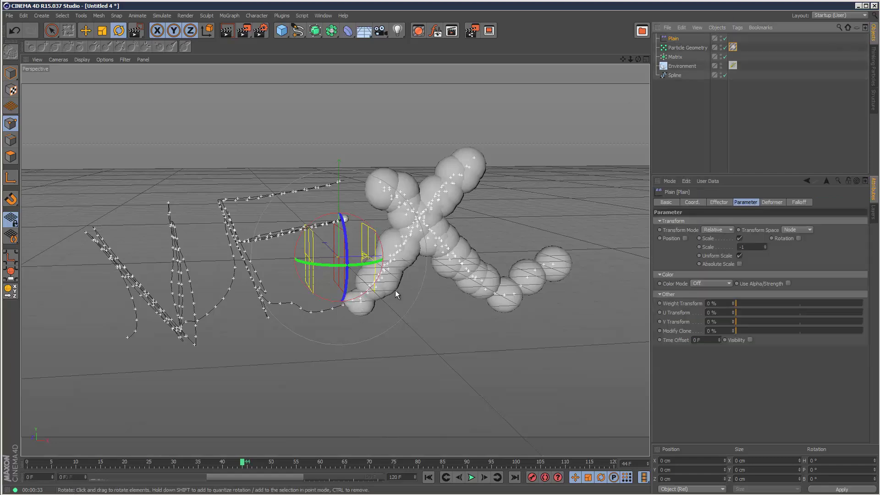
Move the Plain effector left along X and preview the smoke with a quick render
click(352, 269)
key(e)
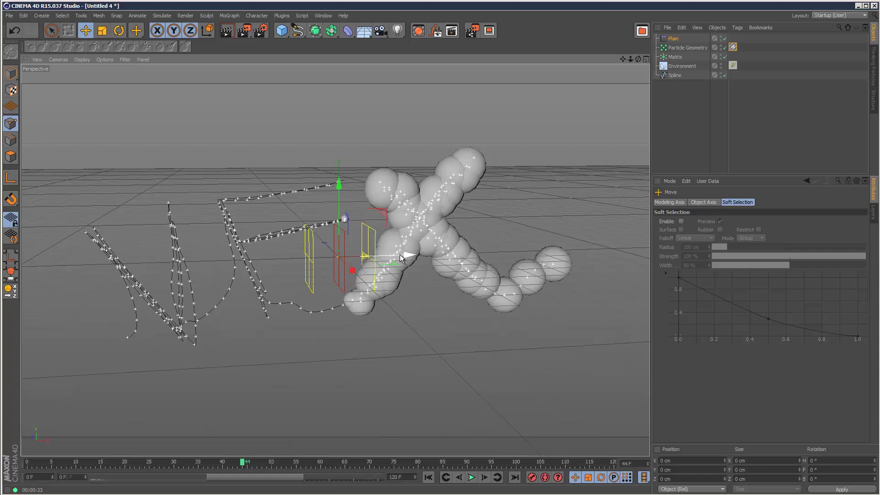
drag(402, 252, 334, 262)
click(428, 478)
click(471, 477)
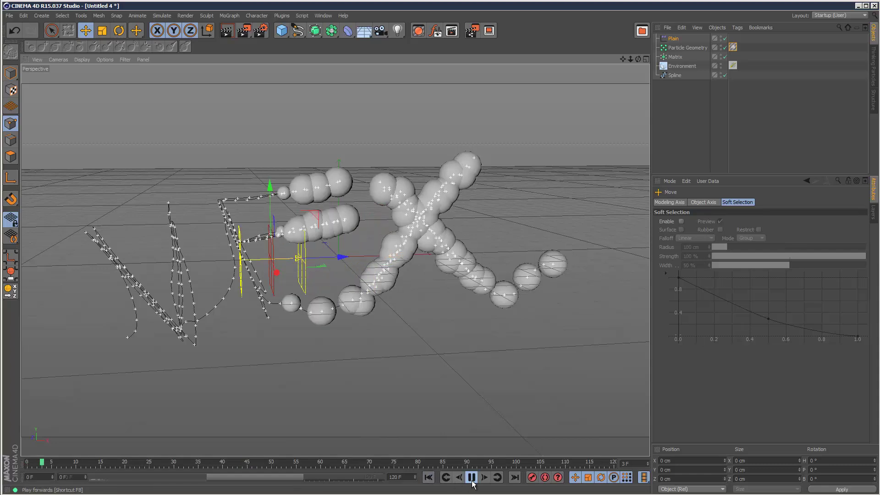
click(232, 35)
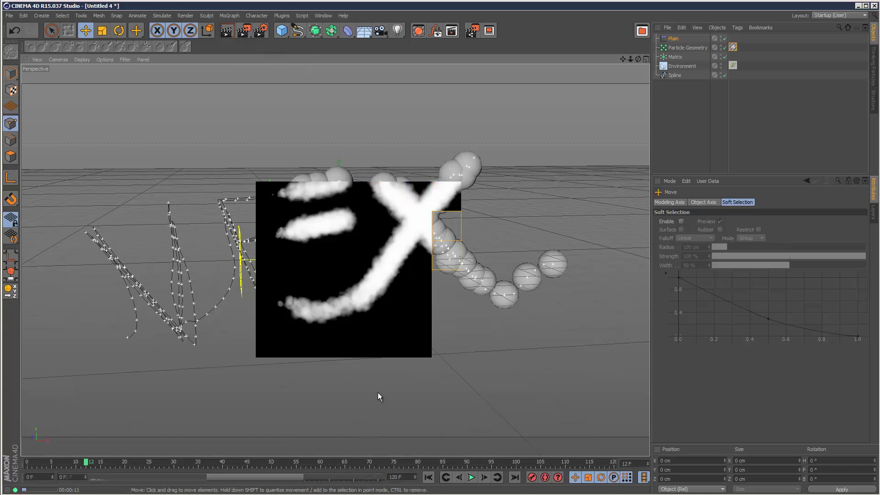
click(28, 464)
Place the Plain effector left of the letters, then keyframe it right of them at frame 120
drag(342, 257, 110, 264)
click(674, 39)
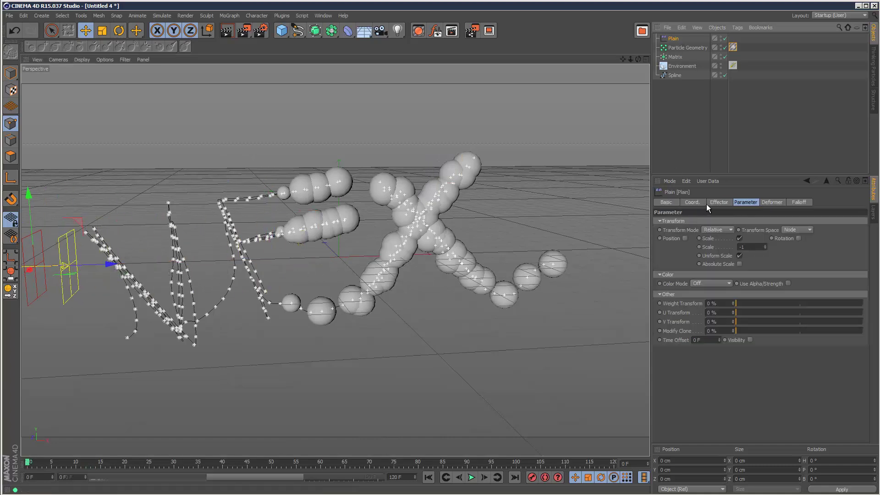
click(692, 202)
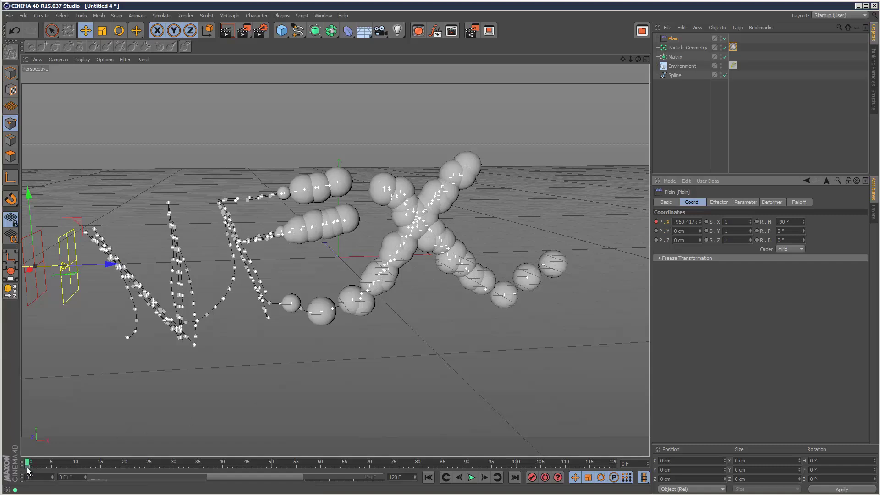
drag(34, 465, 614, 464)
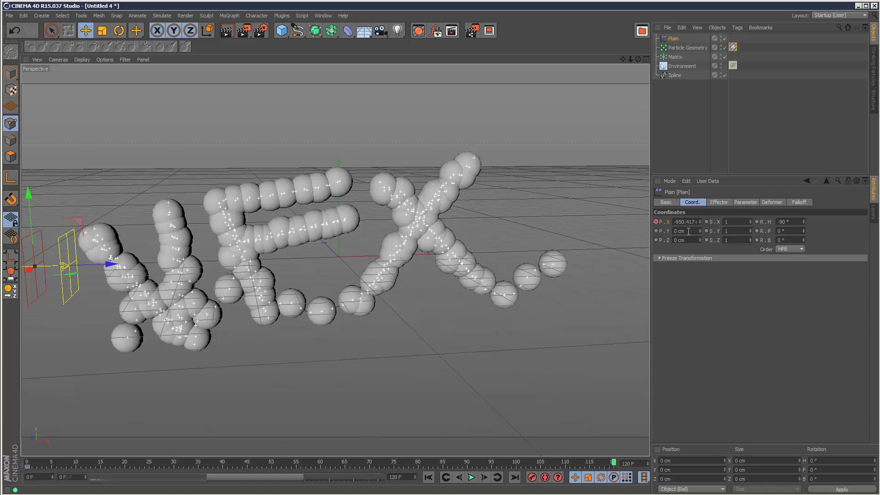
mouse_move(700, 223)
mouse_down()
mouse_move(701, 208)
mouse_move(700, 223)
mouse_up()
ctrl+click(668, 221)
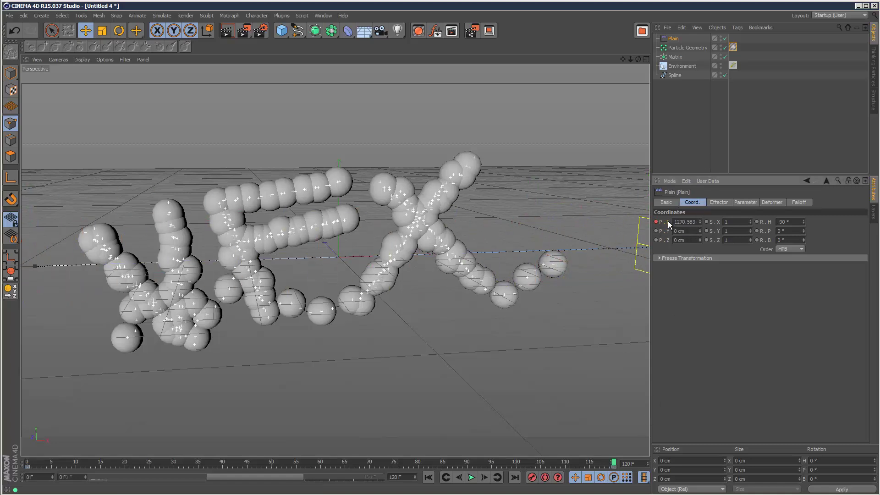
Make both keys of the Plain effector's X-position curve linear and play the animation
right_click(667, 221)
click(774, 316)
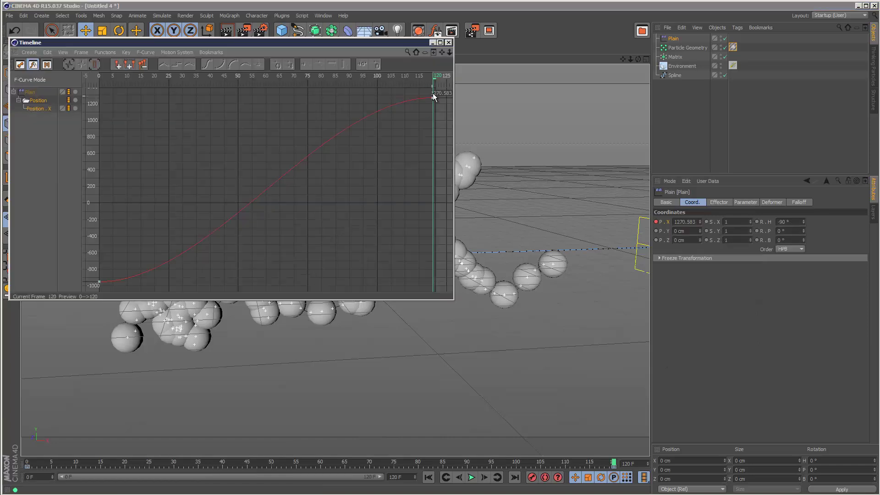
drag(260, 216, 83, 294)
click(163, 64)
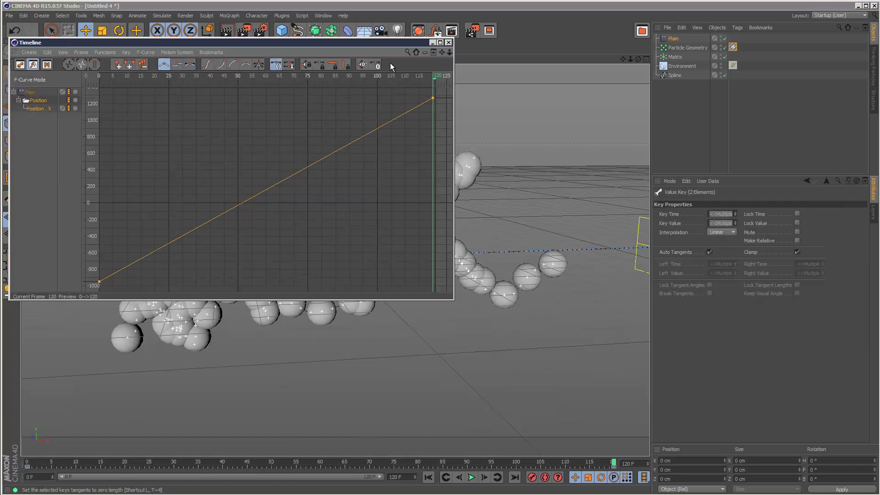
click(449, 43)
click(429, 477)
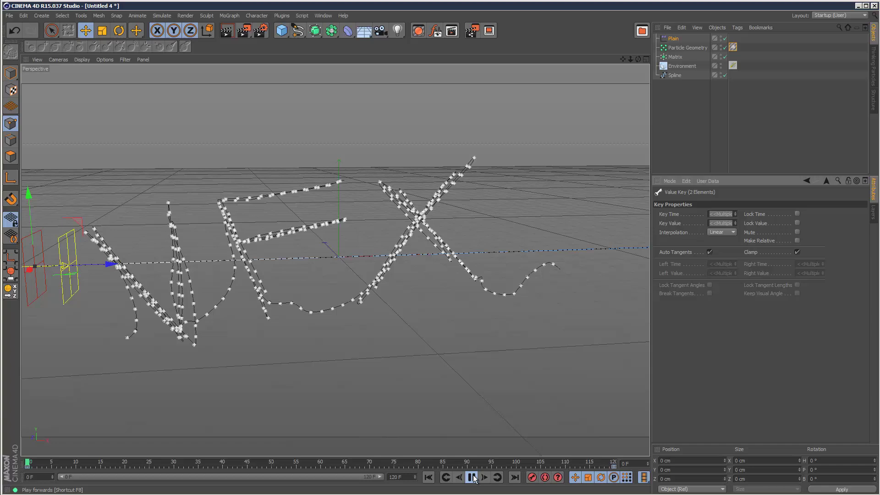
click(471, 477)
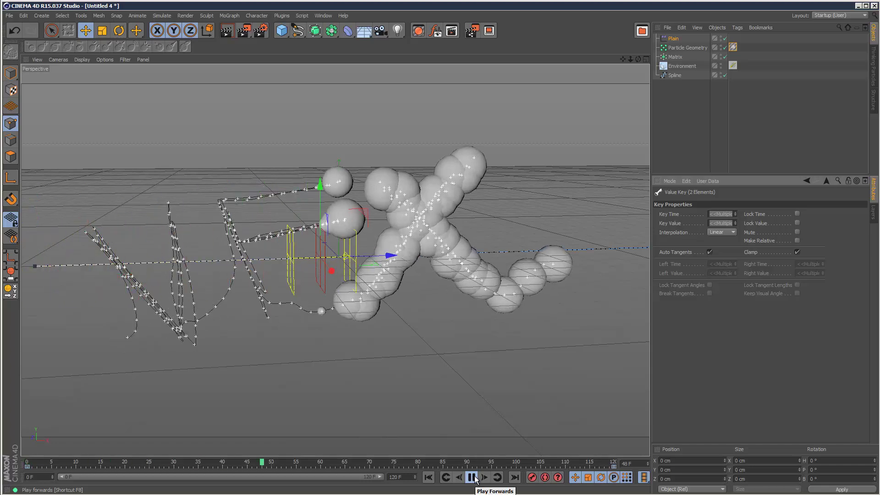
click(473, 477)
Invert the Plain effector's falloff and rewind to frame 0
click(673, 39)
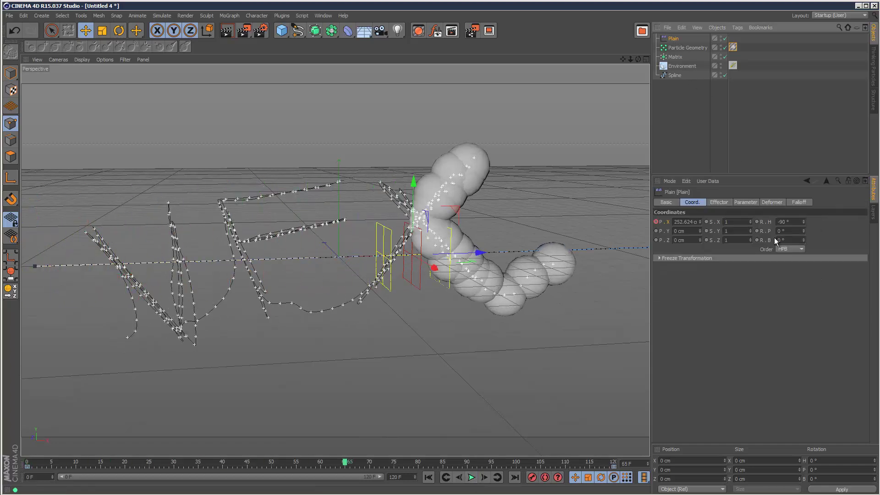
click(752, 203)
click(793, 203)
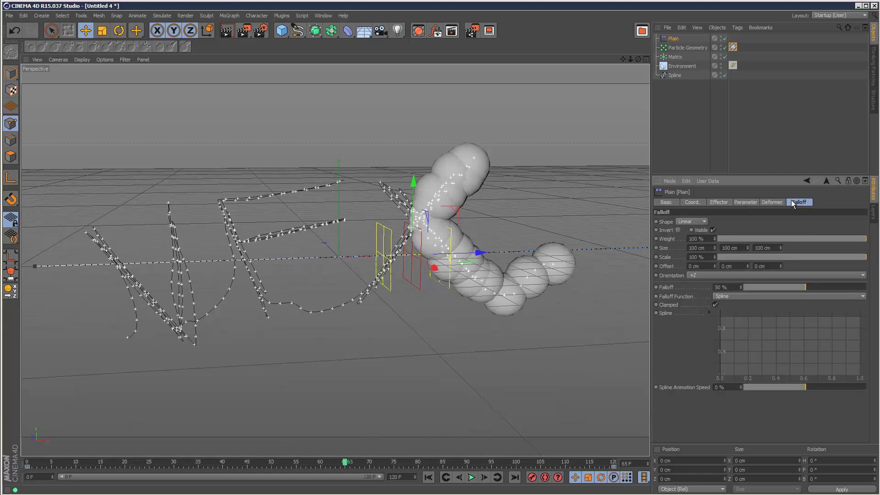
click(678, 230)
click(428, 478)
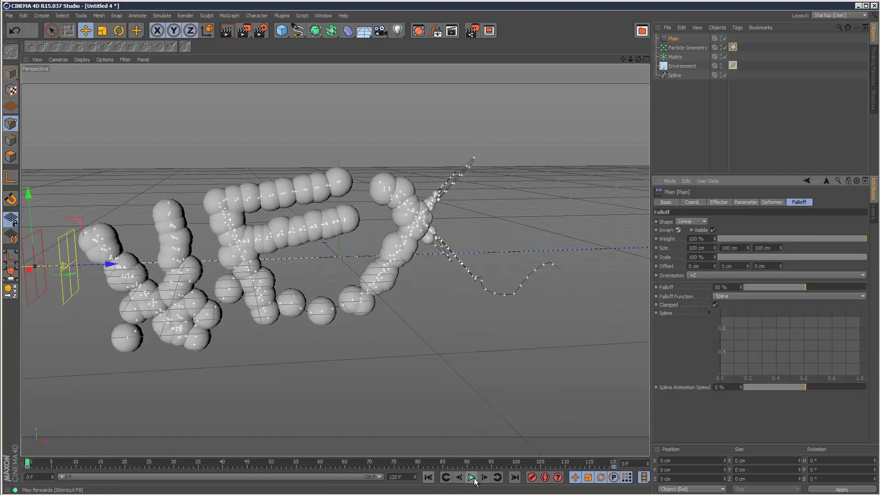
click(472, 477)
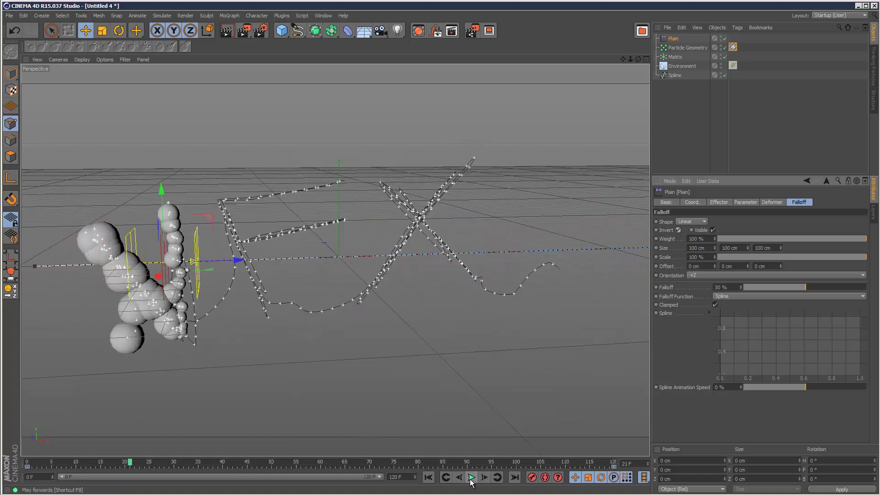
key(F8)
click(698, 224)
click(695, 305)
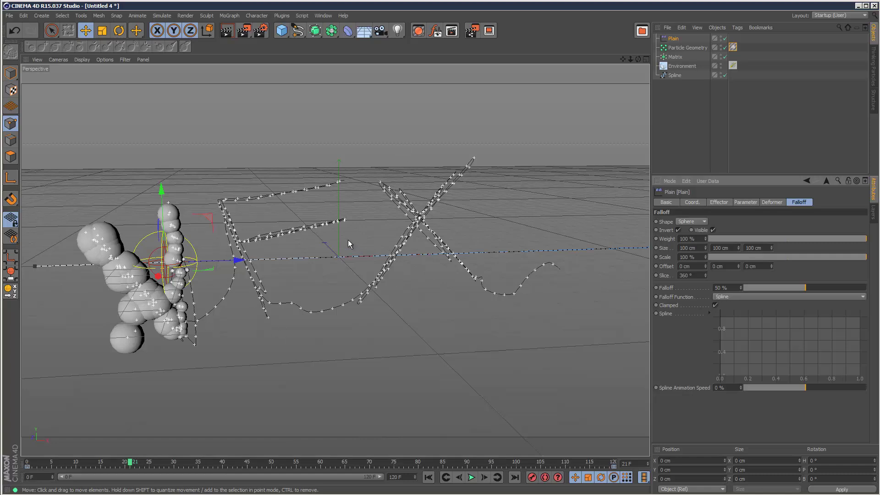
click(699, 221)
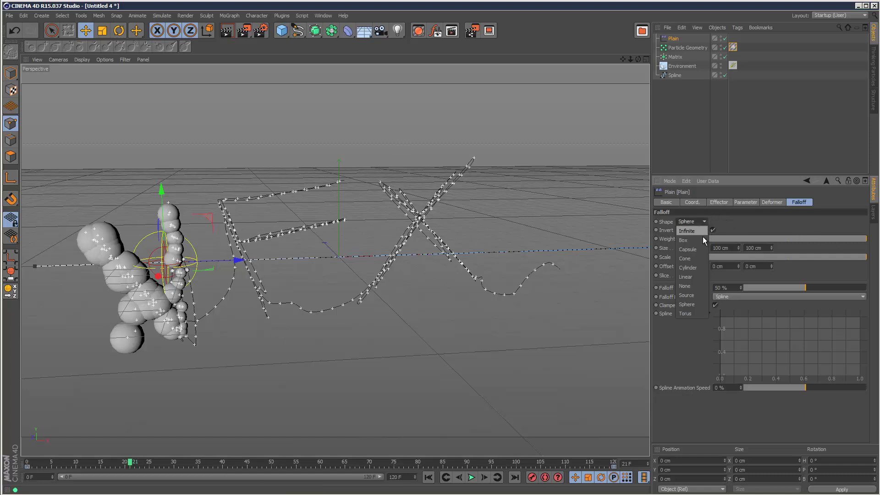
click(702, 277)
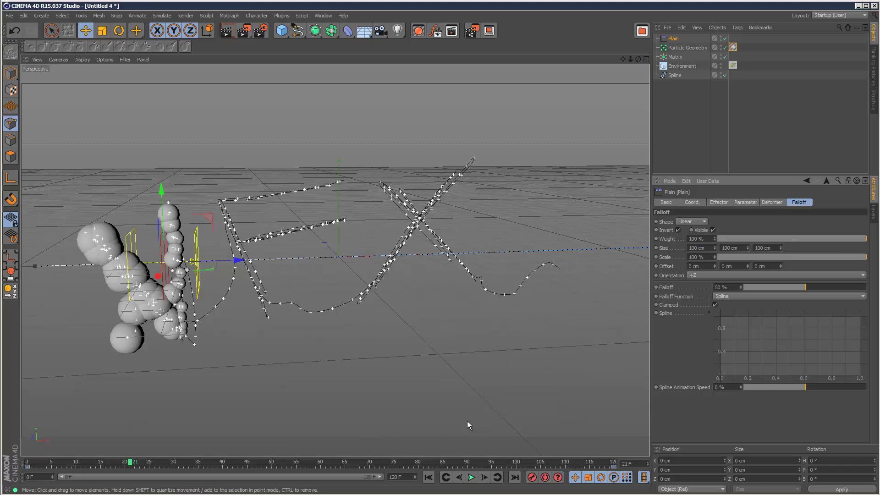
click(471, 477)
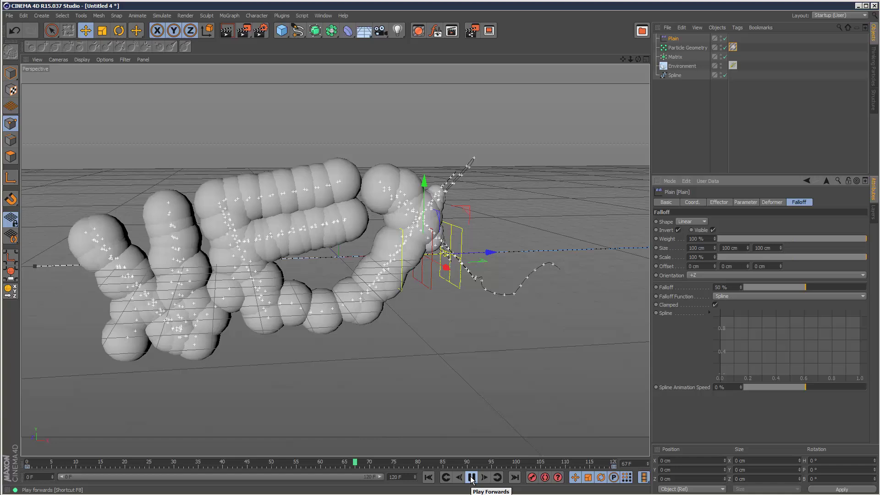
click(472, 477)
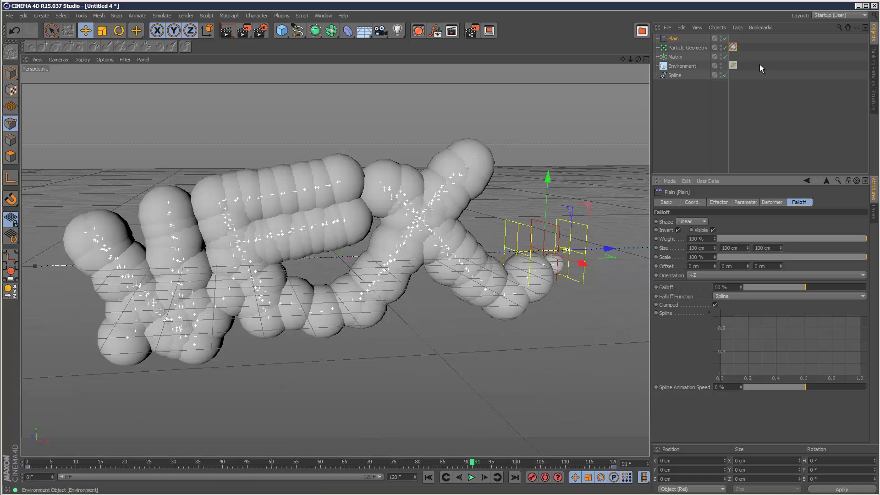
Uncheck PyroCluster's Use Age Effects, replay the animation to frame 80, then select the Matrix
click(733, 47)
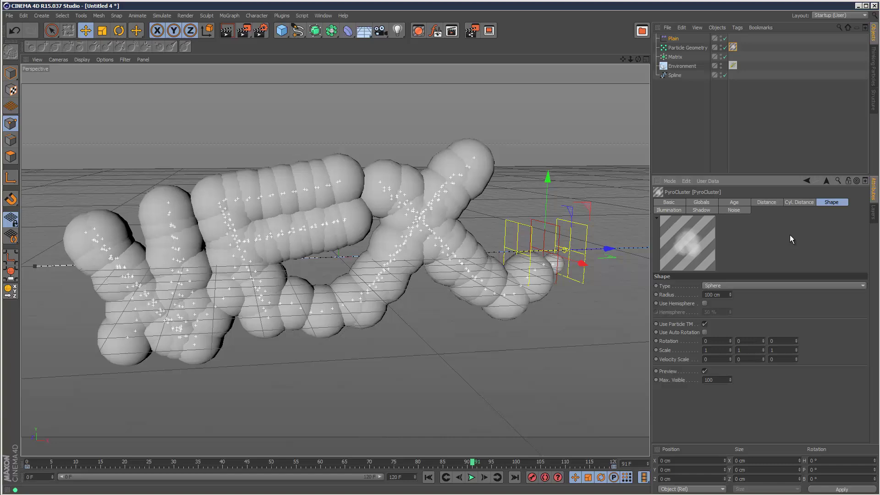
click(801, 202)
click(732, 205)
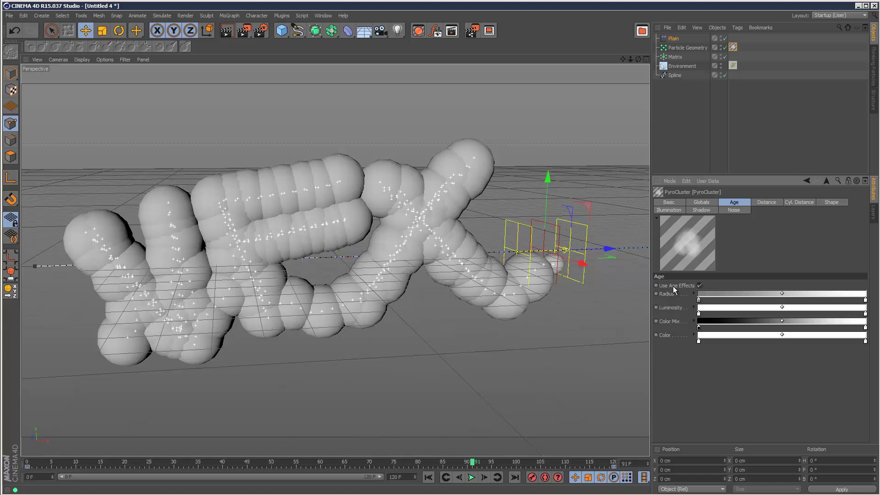
click(700, 285)
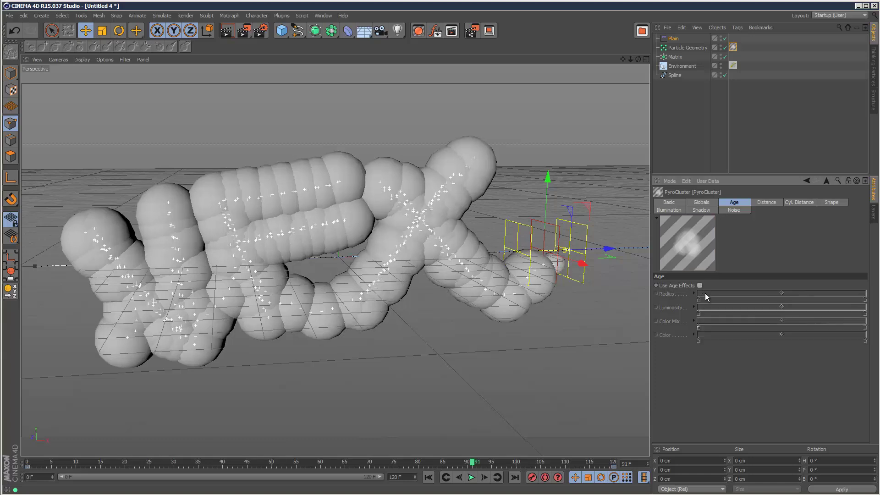
click(428, 477)
click(471, 477)
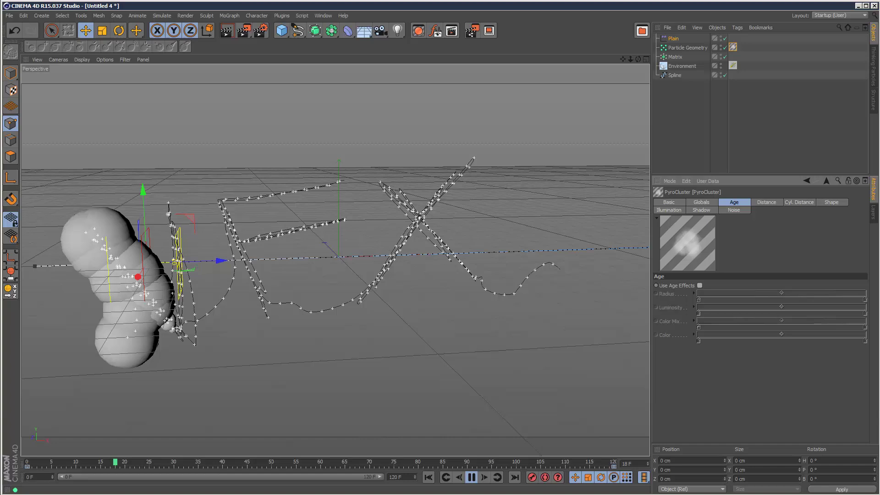
click(472, 478)
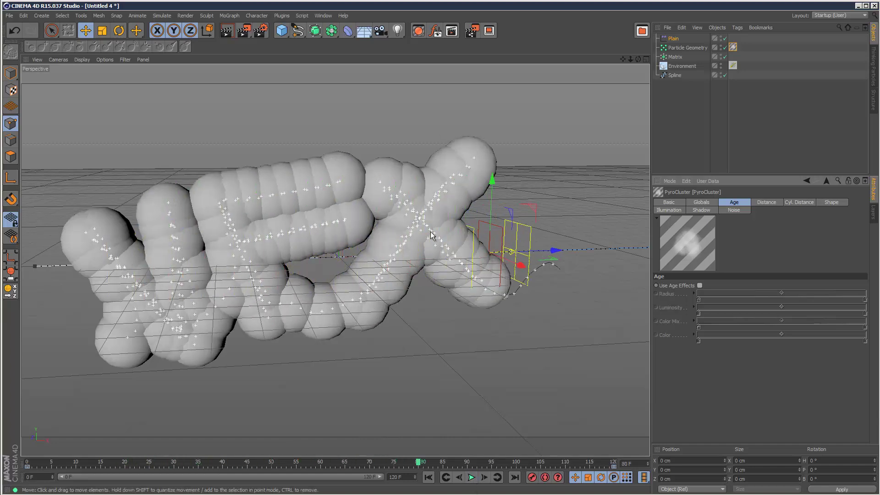
click(676, 57)
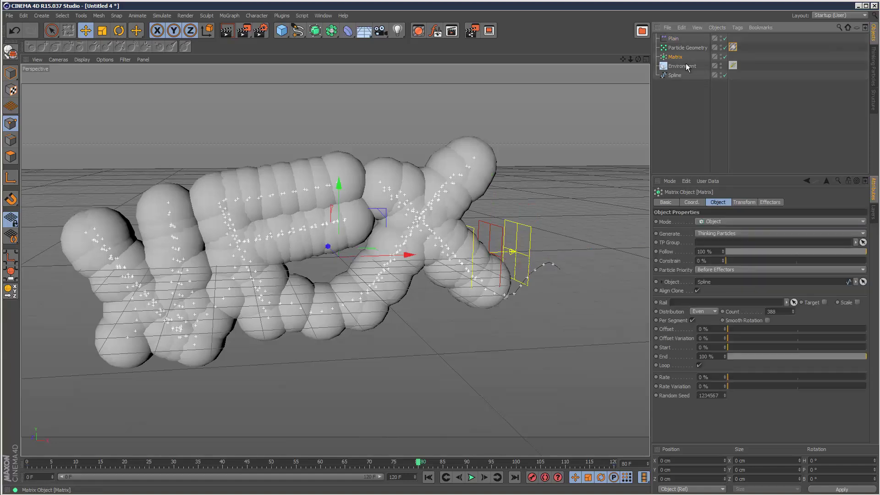
Add a Time effector to the Matrix alongside the Plain effector
click(762, 202)
click(229, 15)
mouse_move(245, 29)
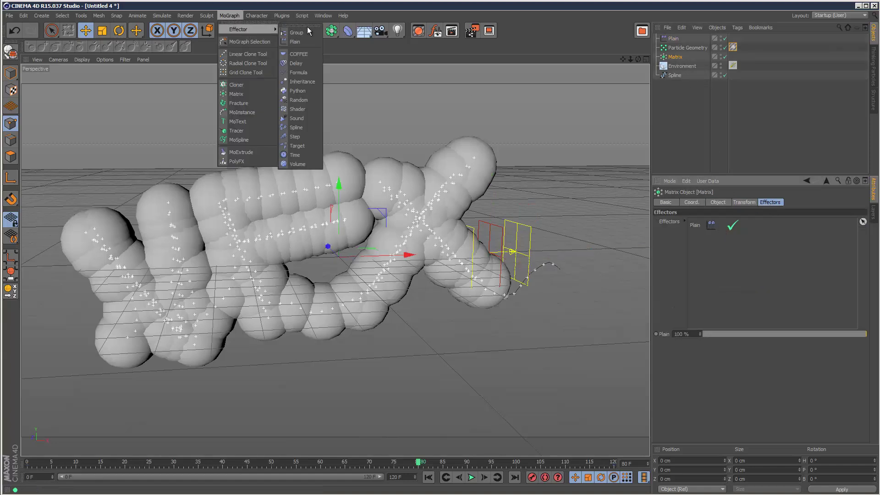
click(310, 156)
click(681, 68)
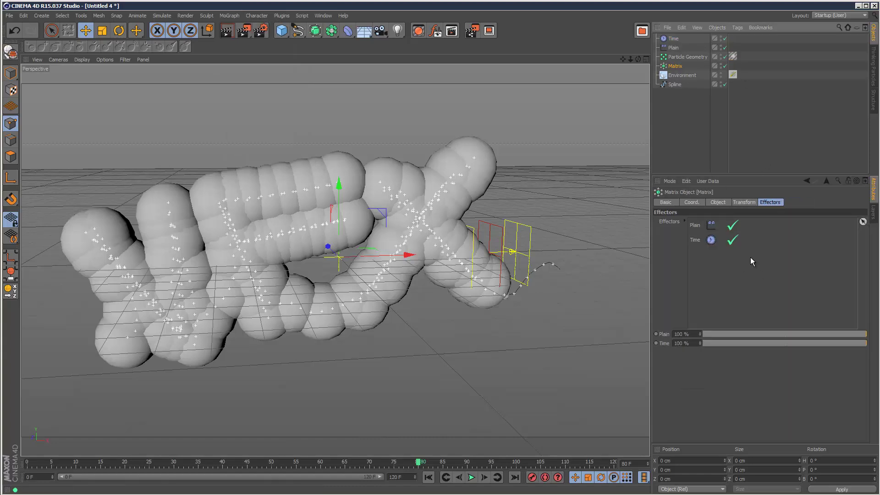
click(674, 40)
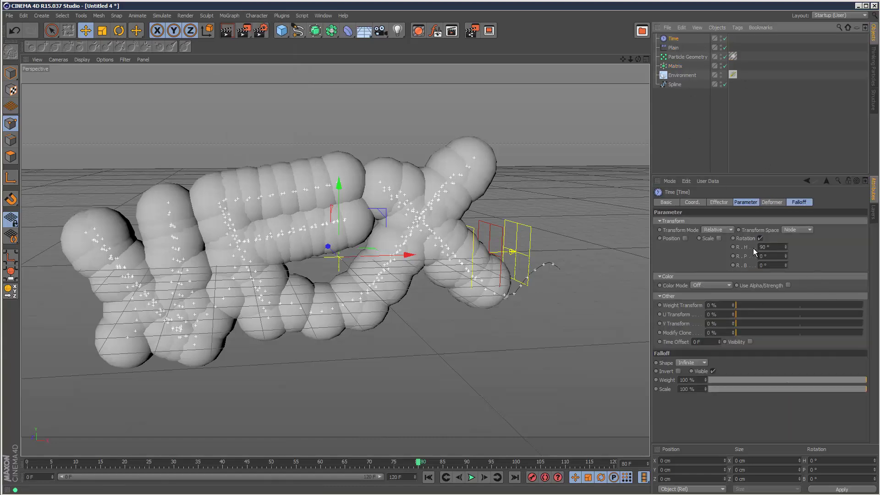
Set the Time effector's rotation to 2° and enable its position offset
double_click(765, 247)
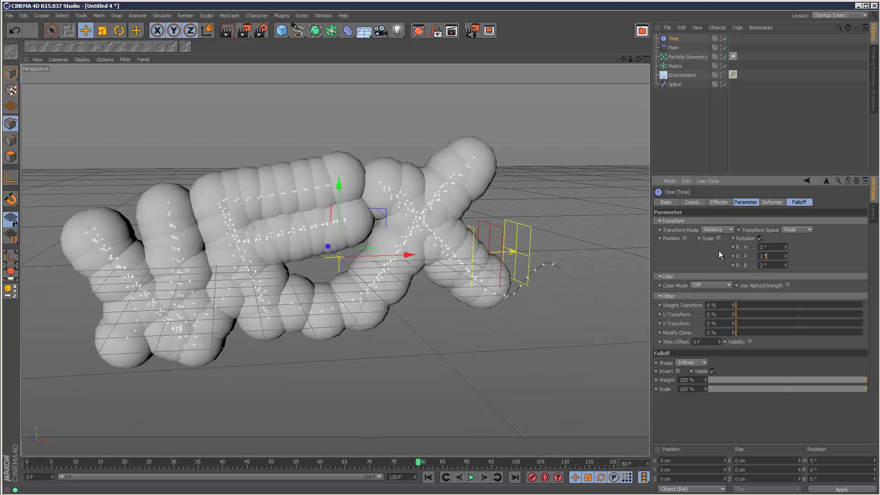
click(685, 239)
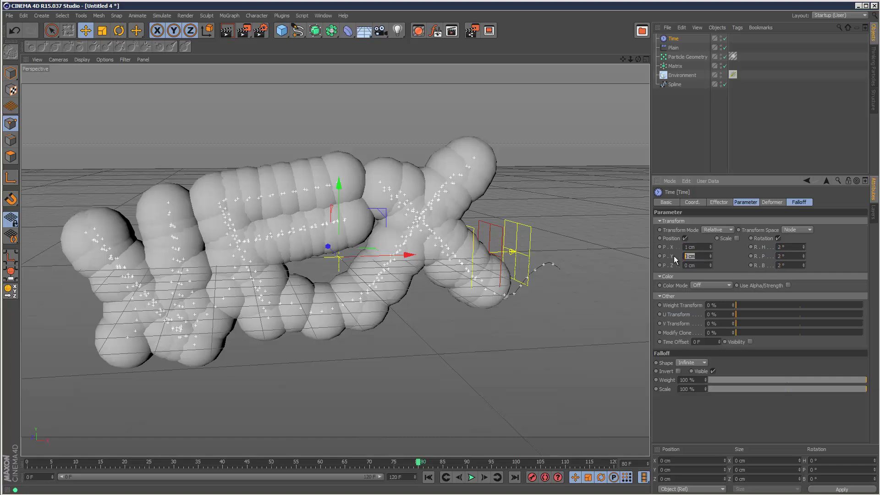
click(430, 478)
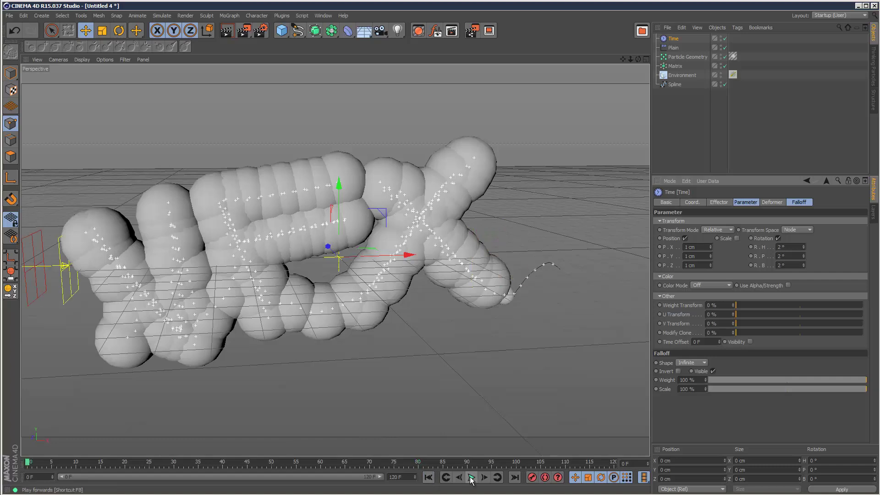
click(471, 478)
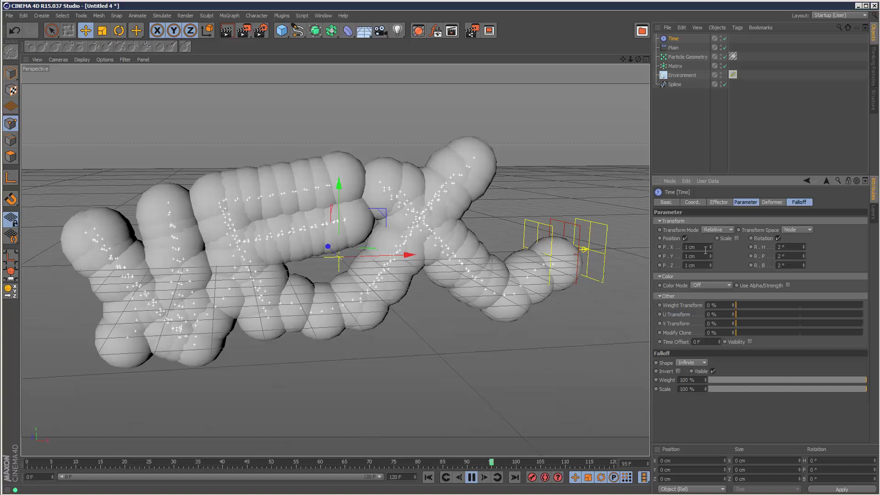
Set the Time effector's position offset to 84, 26 and 22 cm
double_click(690, 247)
text(3)
key(Tab)
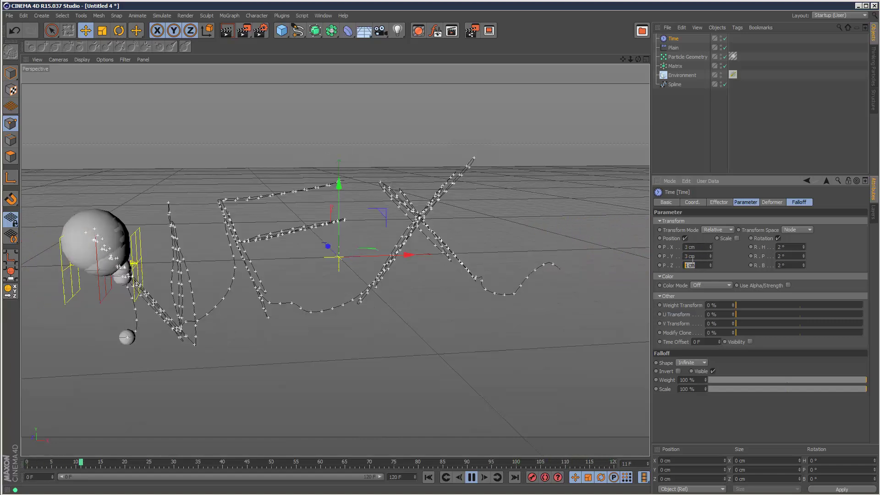
text(3)
key(Tab)
text(3)
key(Return)
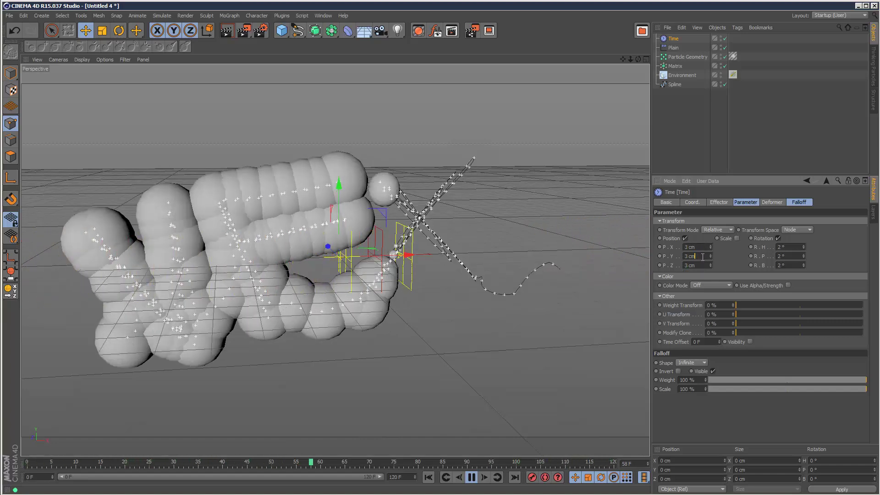
click(757, 128)
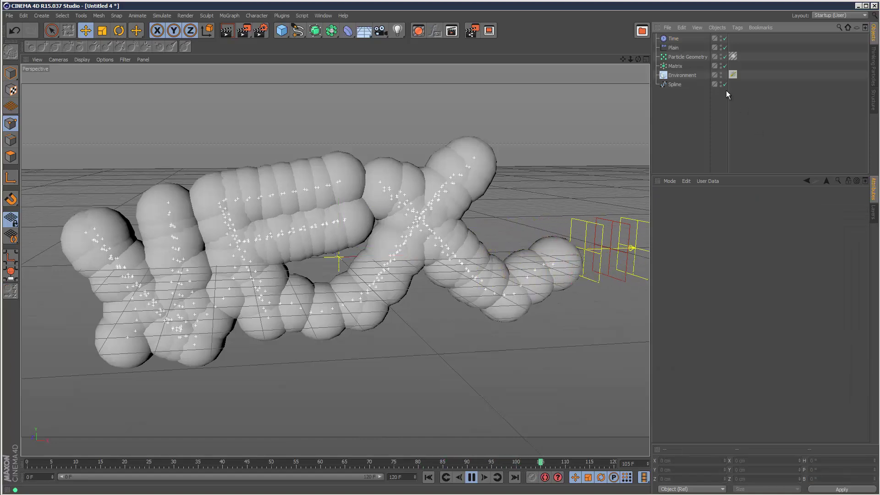
click(674, 38)
drag(710, 247, 711, 265)
click(711, 265)
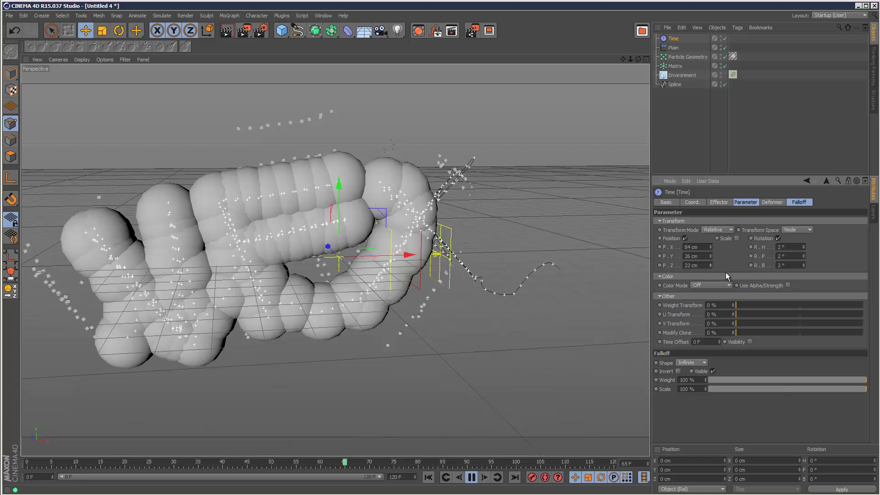
Replay the animation from the start and stop it at frame 90
click(472, 478)
click(444, 478)
click(471, 477)
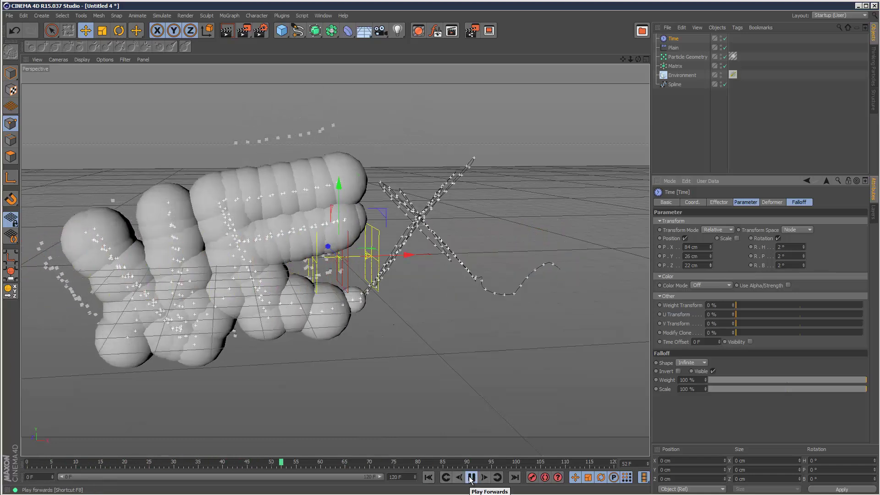
click(471, 477)
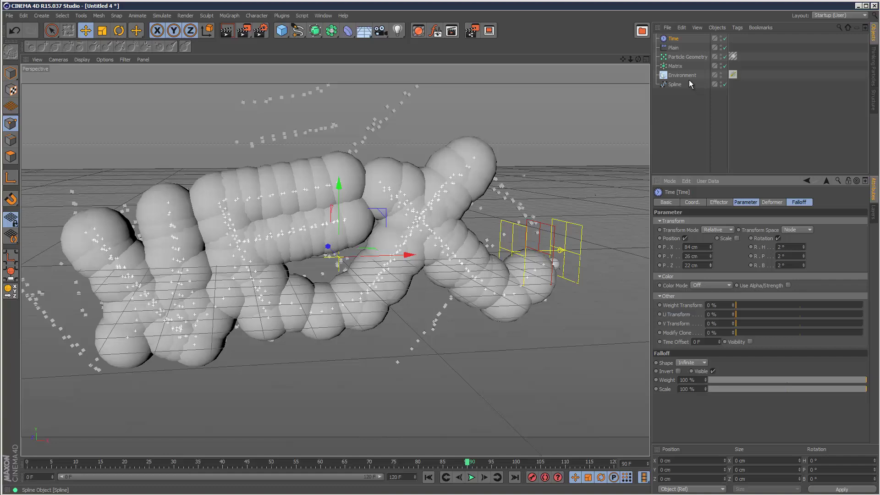
Set the Matrix's Particle Priority to After Effectors and play to watch the clouds scatter
click(682, 66)
click(692, 202)
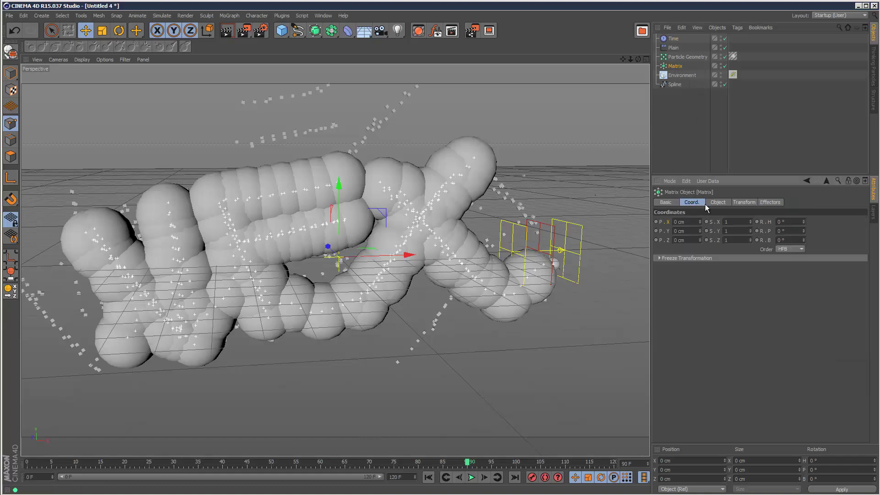
click(717, 204)
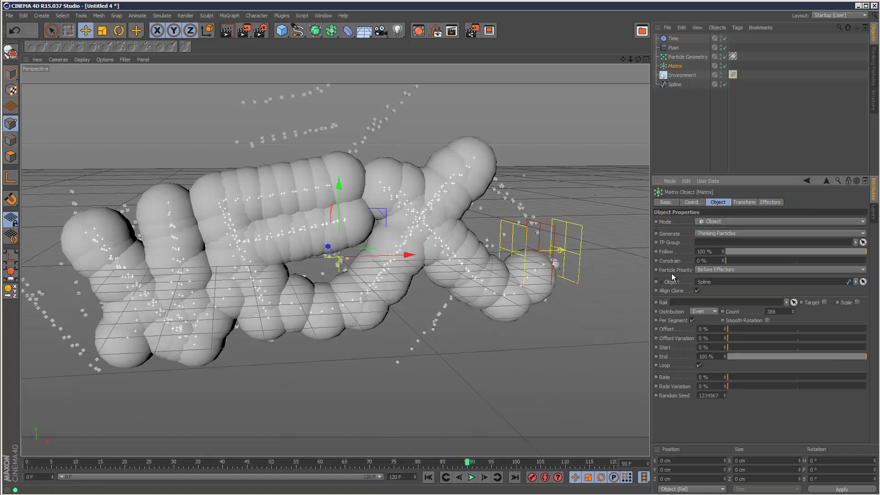
click(705, 271)
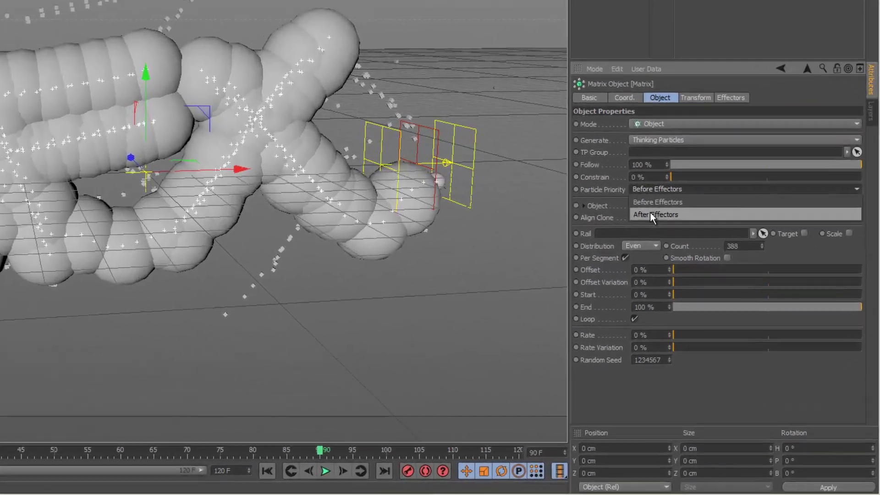
click(716, 291)
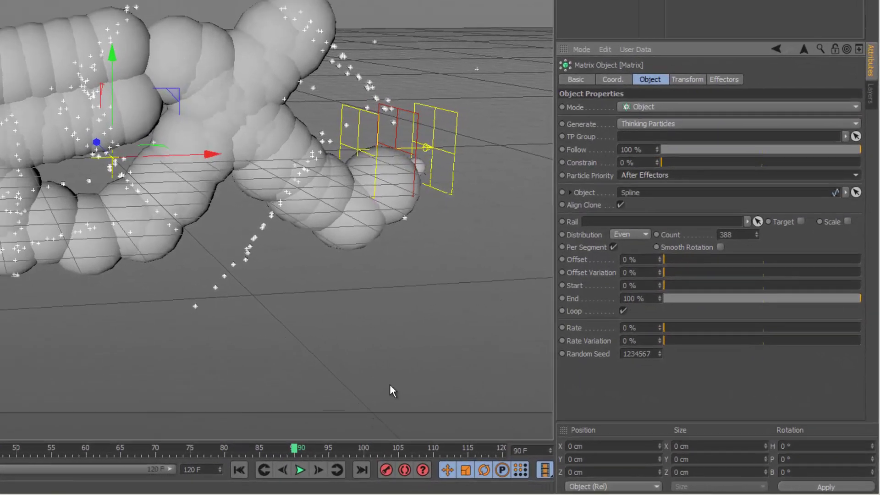
click(281, 469)
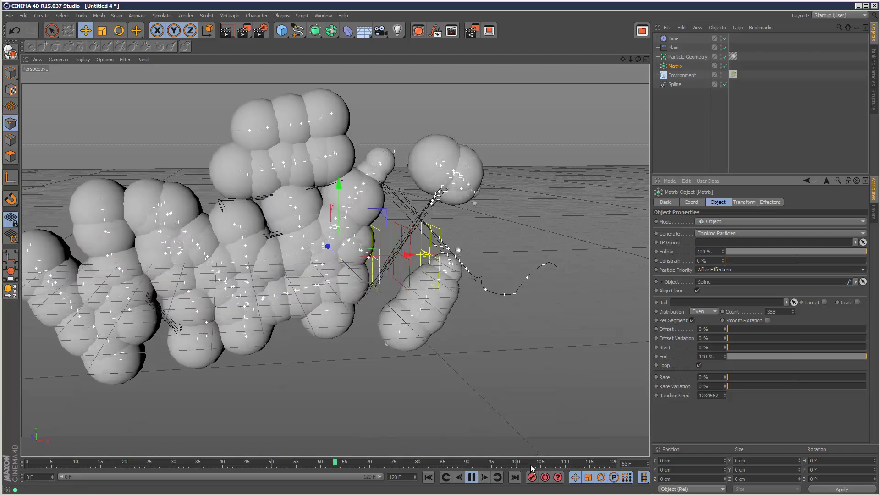
key(F8)
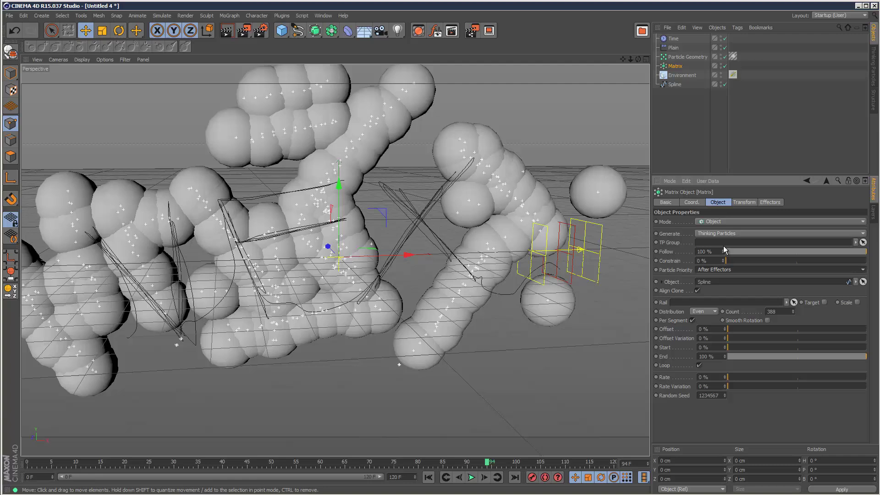
Set the Time effector's position offset to 2 cm on all axes and replay the animation
click(690, 102)
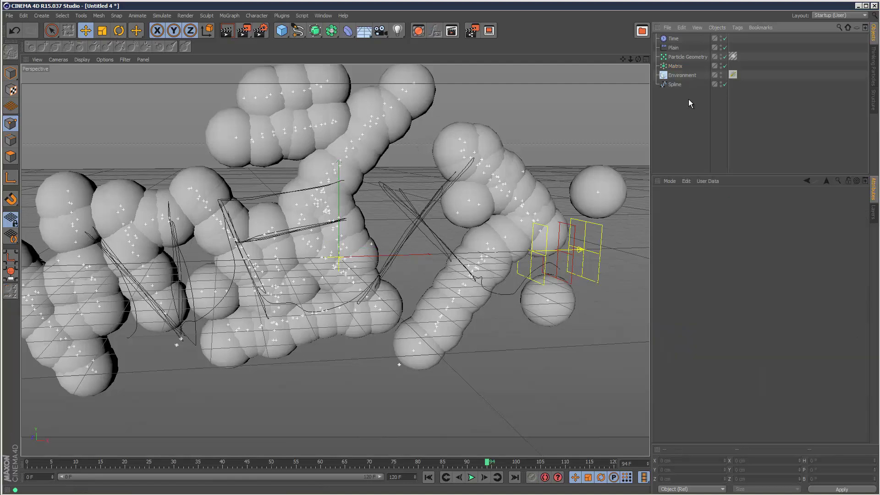
click(672, 39)
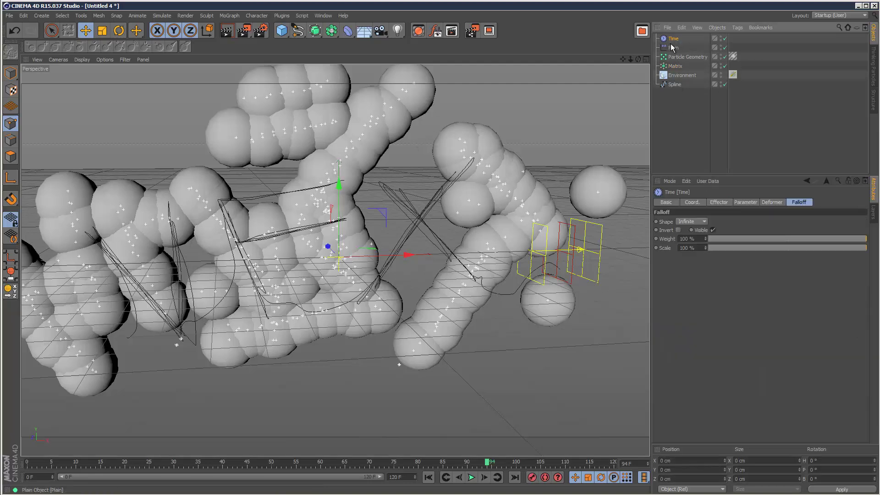
click(746, 202)
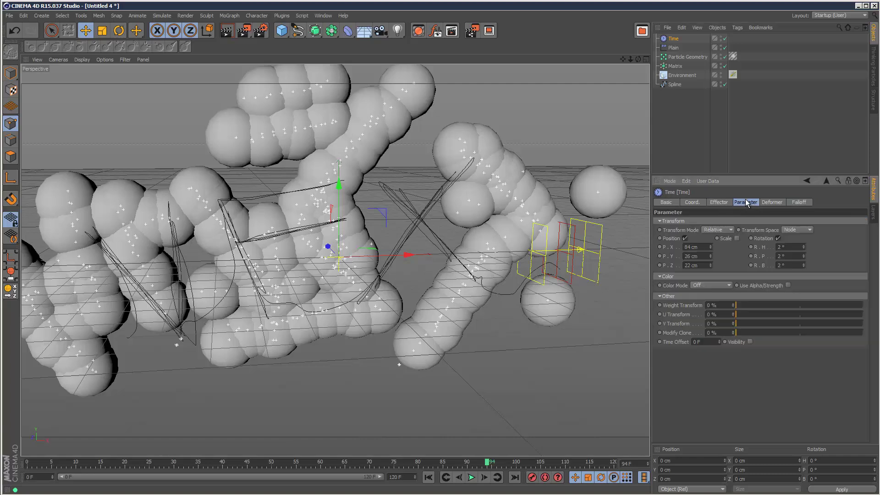
key(Return)
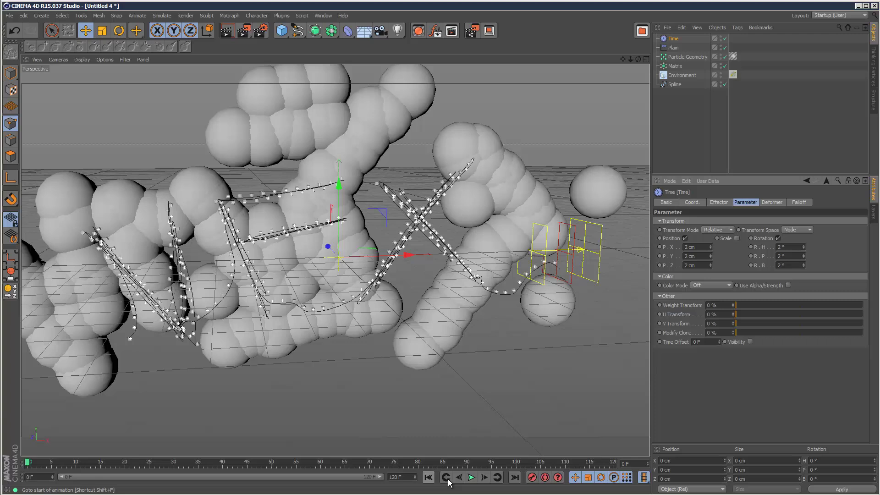
click(428, 477)
click(471, 477)
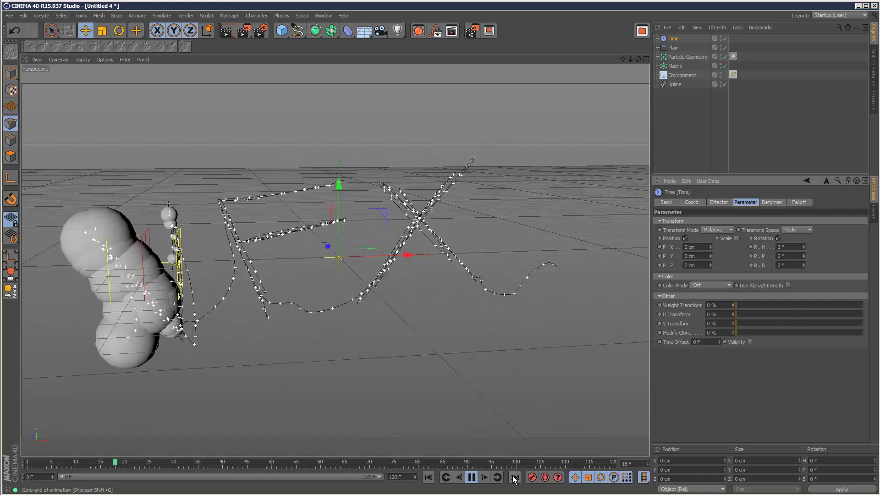
Reduce the PyroCluster sphere radius to 53 cm and stop playback
click(733, 56)
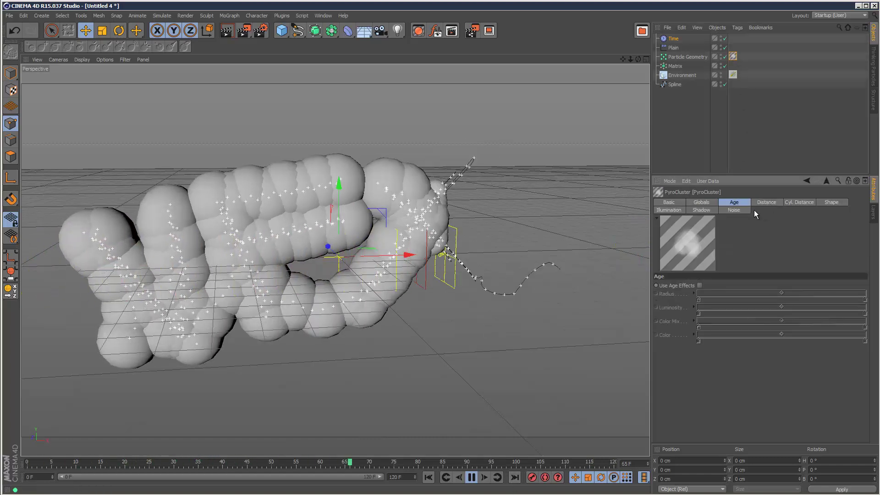
click(825, 202)
drag(728, 295, 730, 289)
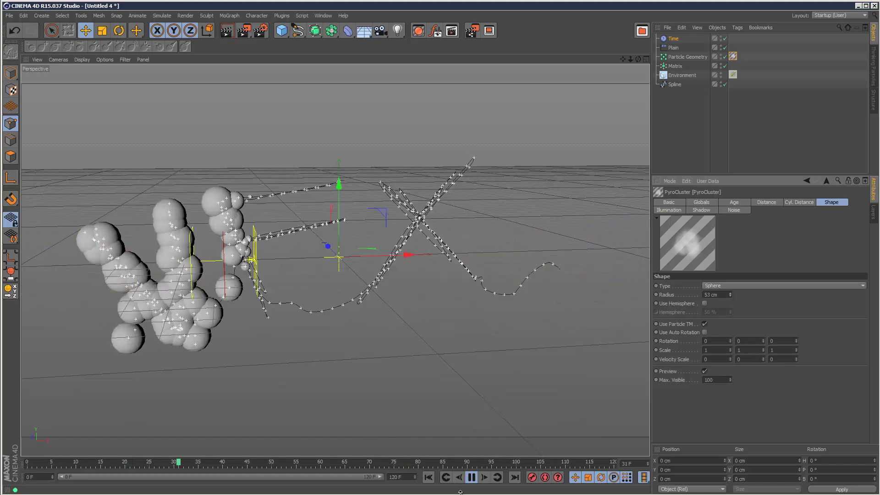
click(472, 478)
Add a Random effector and move it right after Plain in the Matrix's effector list
click(675, 66)
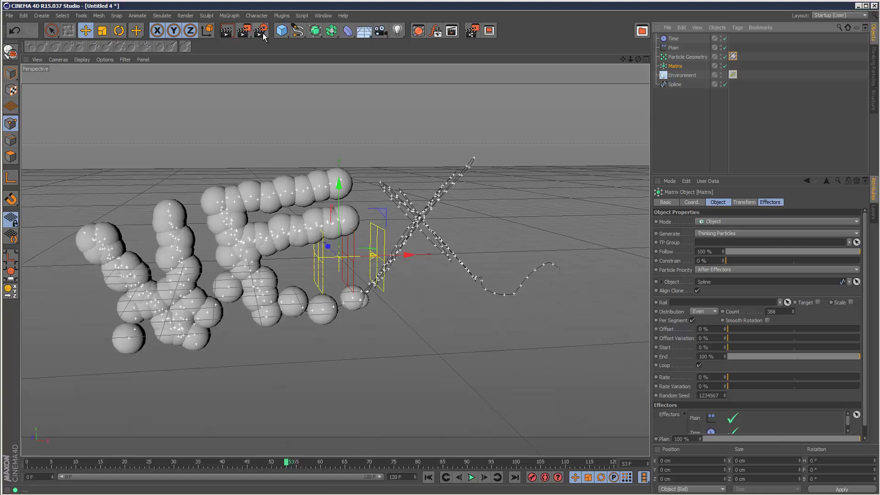
click(229, 16)
mouse_move(248, 29)
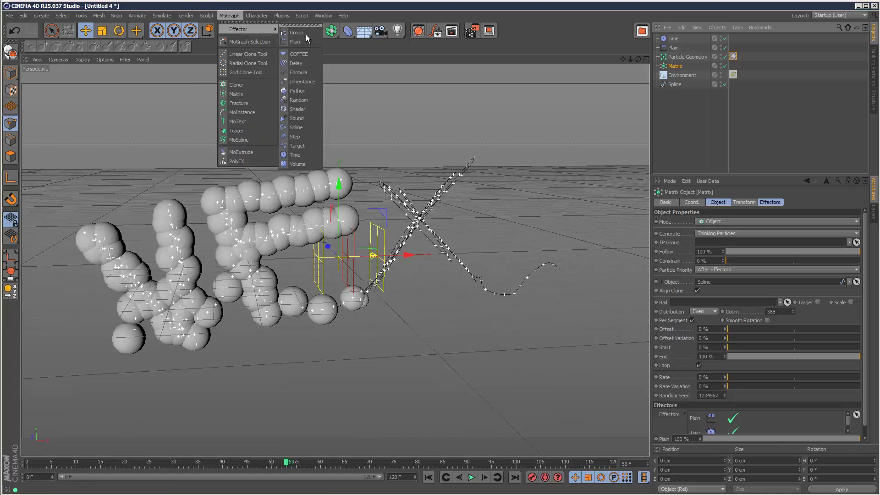
click(308, 101)
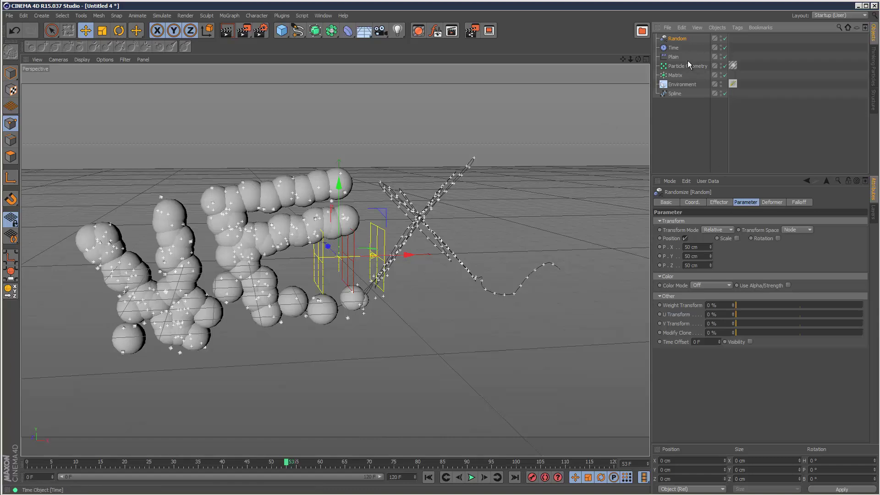
click(681, 75)
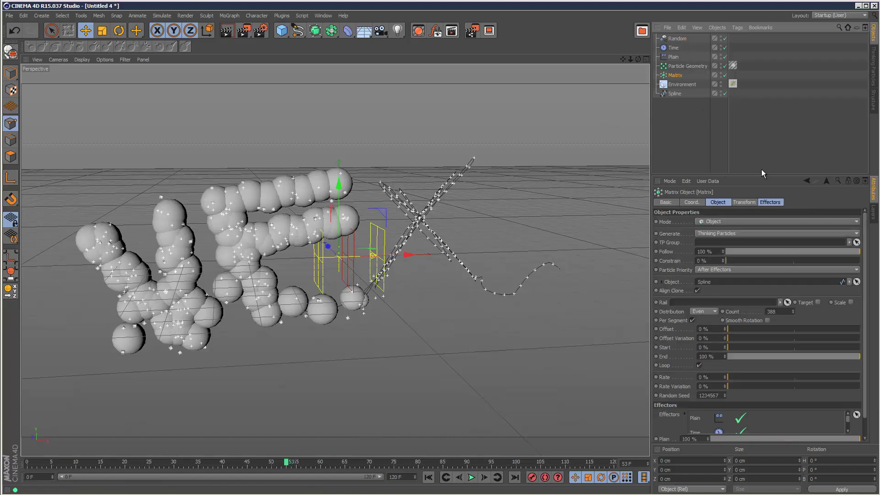
click(770, 202)
drag(700, 255, 698, 234)
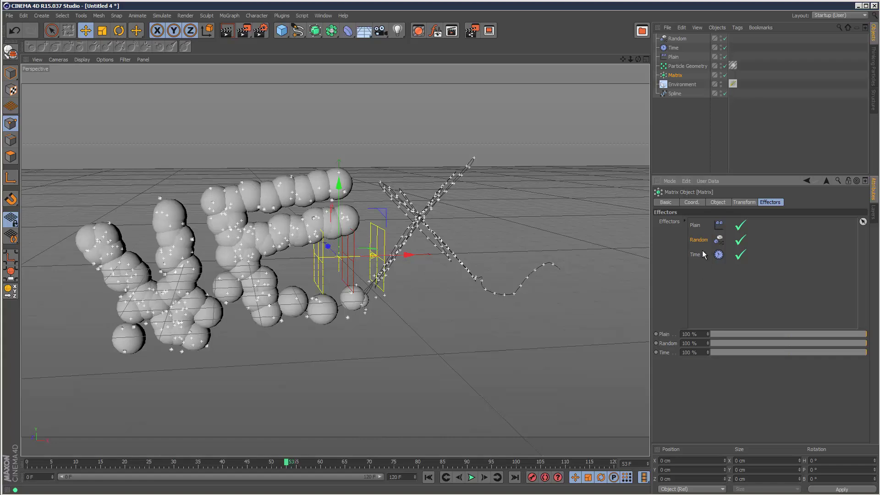
Set the Random effector's position range to 22, 18 and 26 cm and replay
click(677, 38)
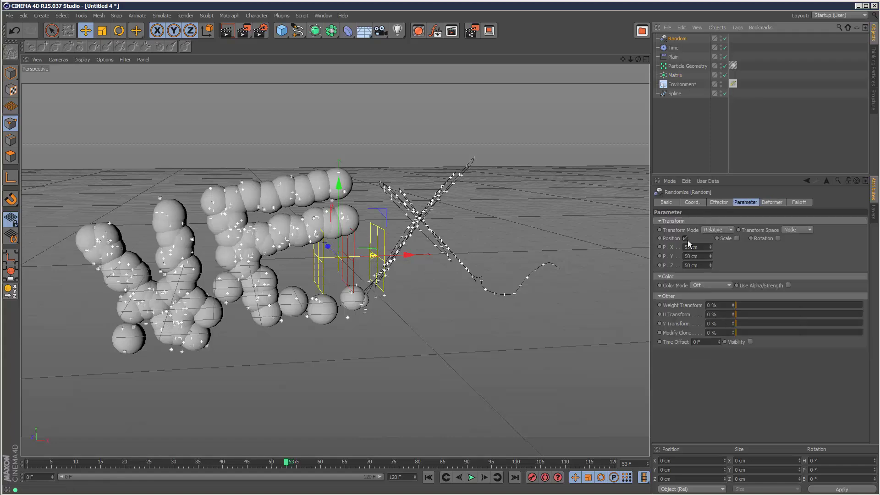
click(711, 246)
click(710, 246)
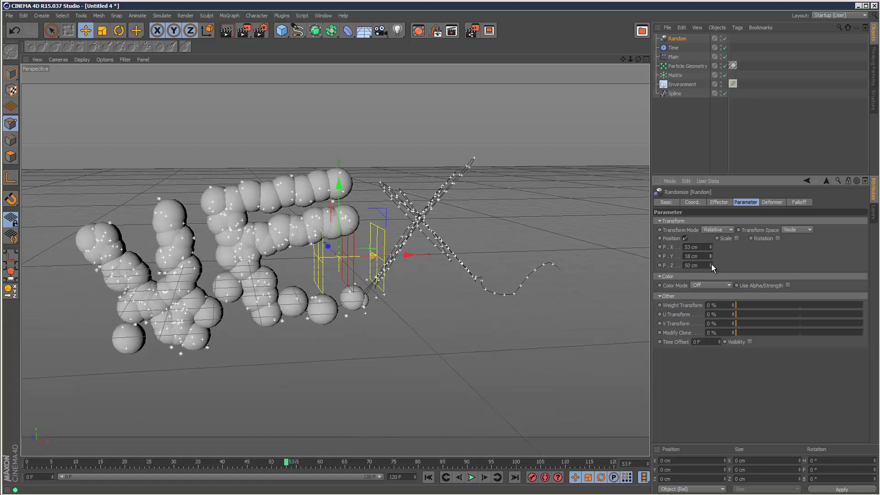
mouse_move(711, 265)
mouse_down()
mouse_move(711, 242)
mouse_move(696, 257)
mouse_up()
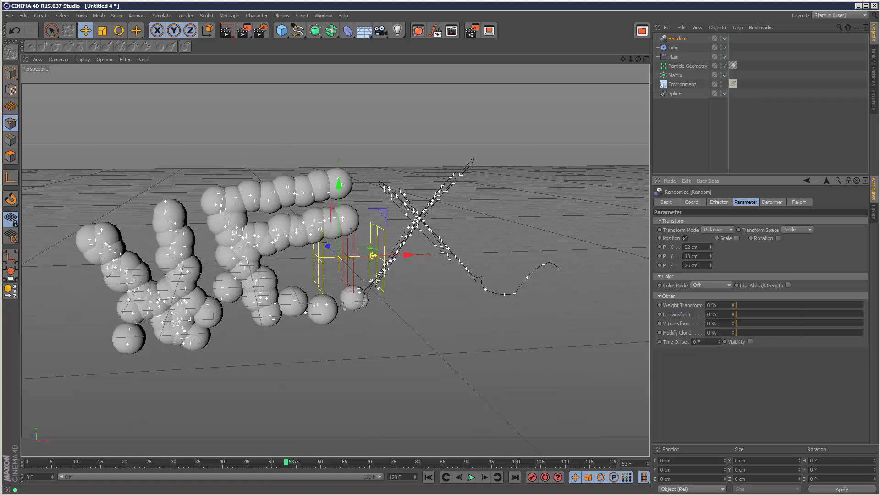
click(428, 477)
click(471, 477)
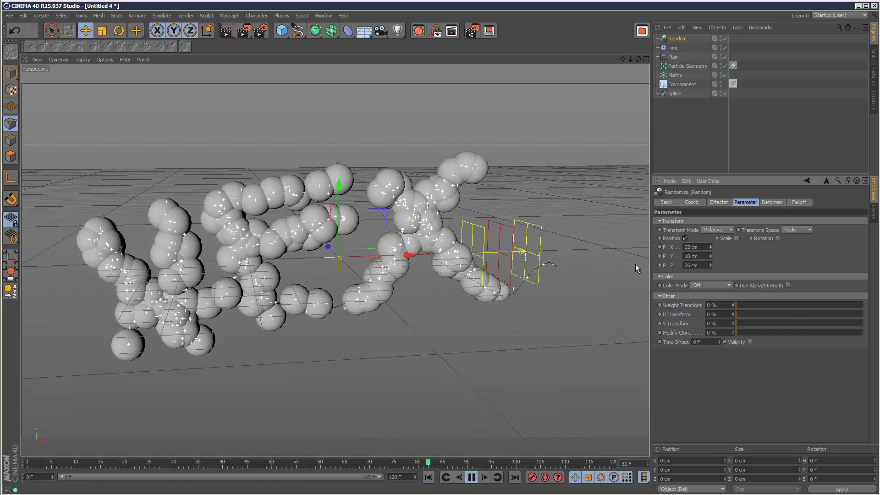
Stop playback, select the PyroCluster tag, go to frame 95 and render the view
click(475, 479)
click(733, 66)
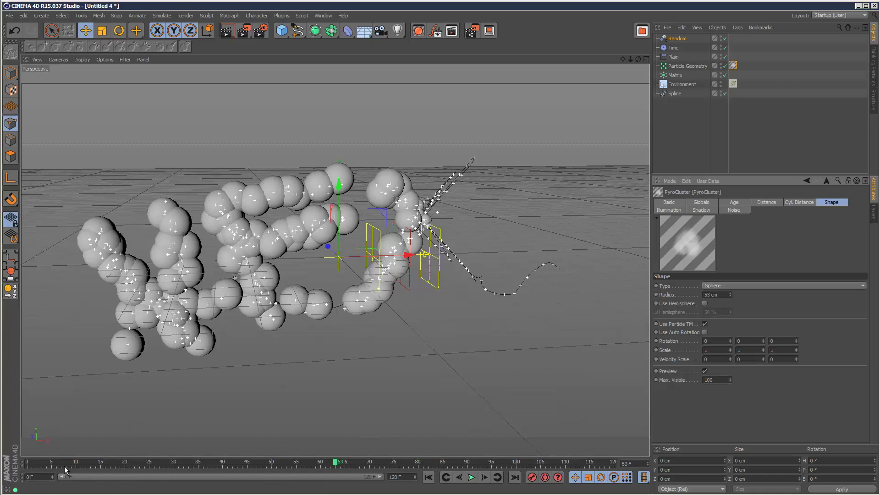
click(52, 464)
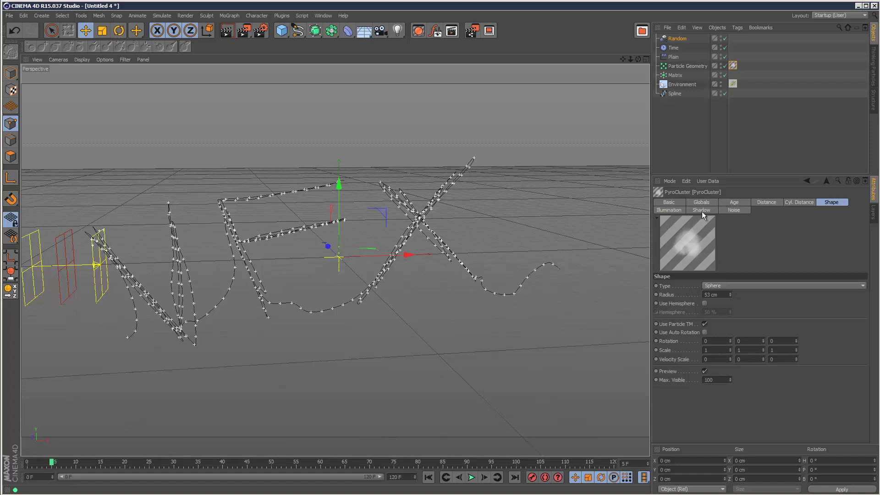
mouse_move(51, 463)
mouse_down()
mouse_move(418, 463)
mouse_move(584, 432)
mouse_move(305, 458)
mouse_move(194, 455)
mouse_move(275, 458)
mouse_move(493, 439)
mouse_move(491, 451)
mouse_up()
click(230, 32)
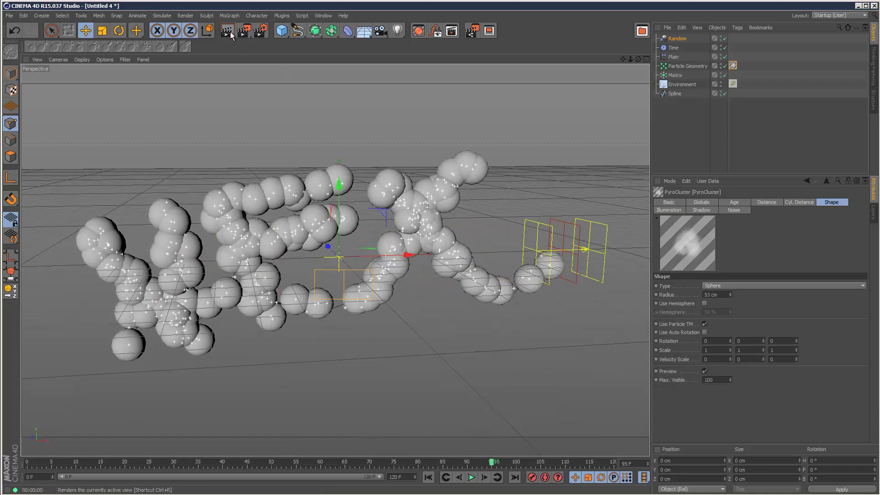